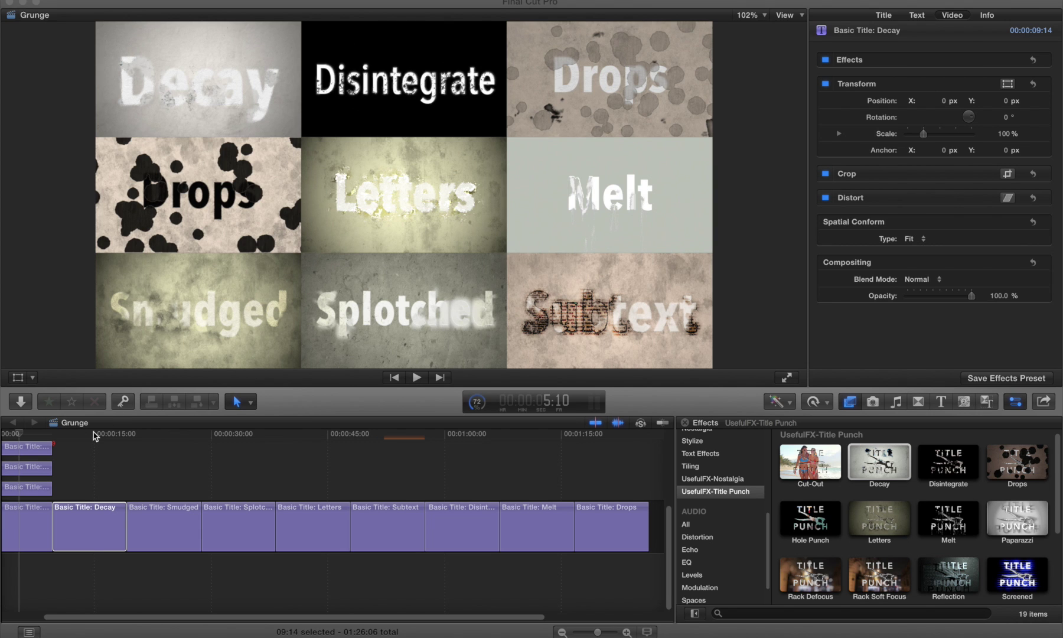
Step: Park the playhead on the Basic Title: Decay clip in the Grunge project
{"action": "left_click", "coordinate": [95, 436]}
{"action": "left_click", "coordinate": [94, 435]}
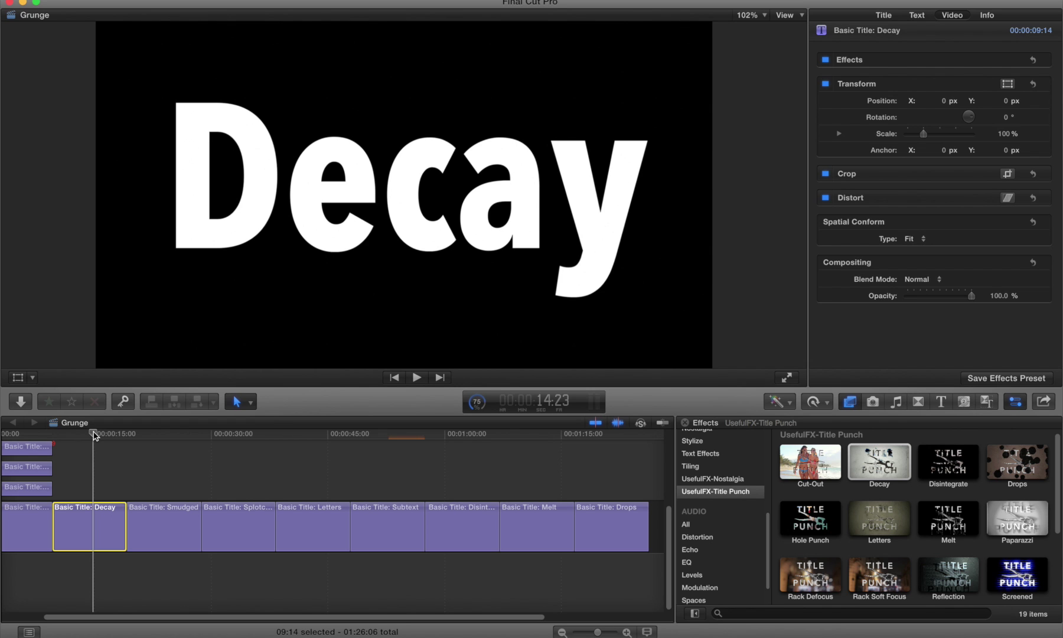
Step: Apply the Decay effect to the Decay title with Range 48.61, Smudge Darkness 2.8 and Spread 69.21
{"action": "left_click", "coordinate": [843, 413]}
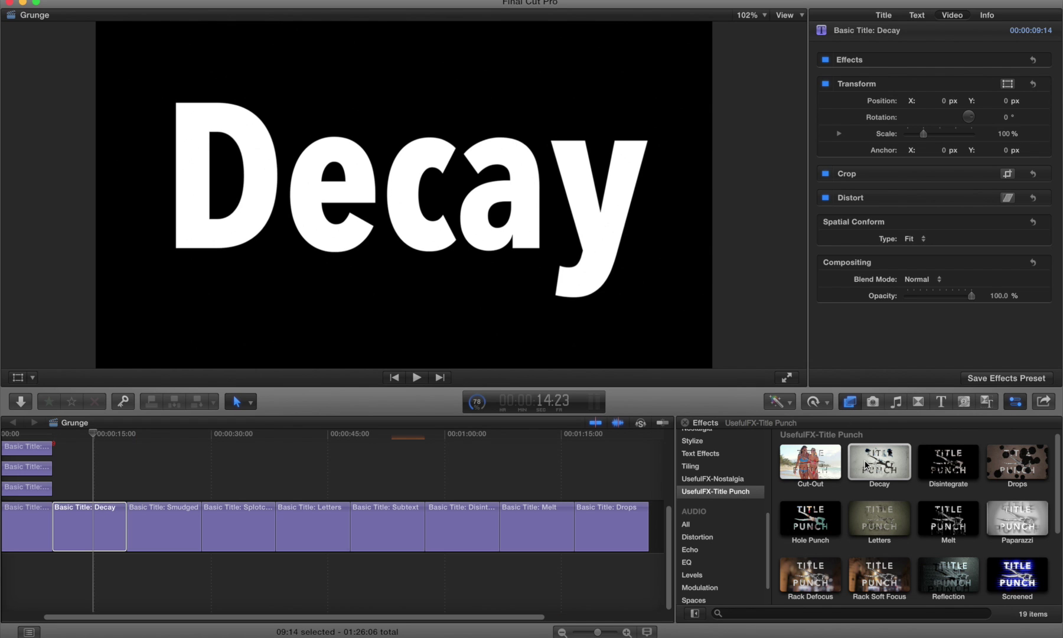
{"action": "left_click_drag", "start_coordinate": [868, 466], "coordinate": [82, 518]}
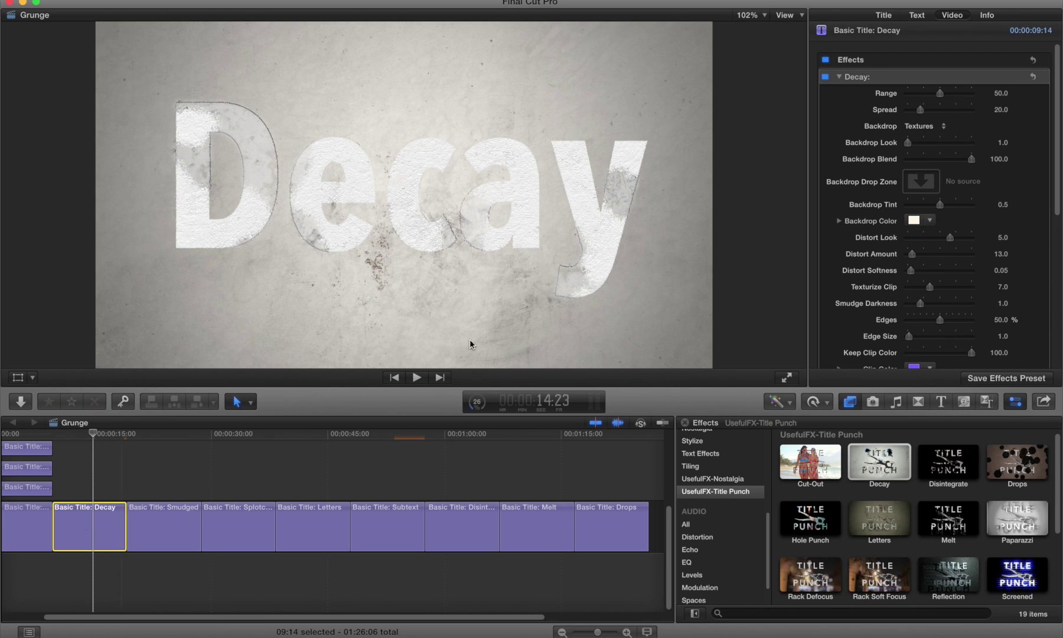
{"action": "mouse_move", "coordinate": [940, 93]}
{"action": "left_mouse_down"}
{"action": "mouse_move", "coordinate": [969, 93]}
{"action": "mouse_move", "coordinate": [927, 94]}
{"action": "mouse_move", "coordinate": [937, 95]}
{"action": "mouse_move", "coordinate": [925, 112]}
{"action": "mouse_move", "coordinate": [964, 111]}
{"action": "mouse_move", "coordinate": [950, 111]}
{"action": "left_mouse_up"}
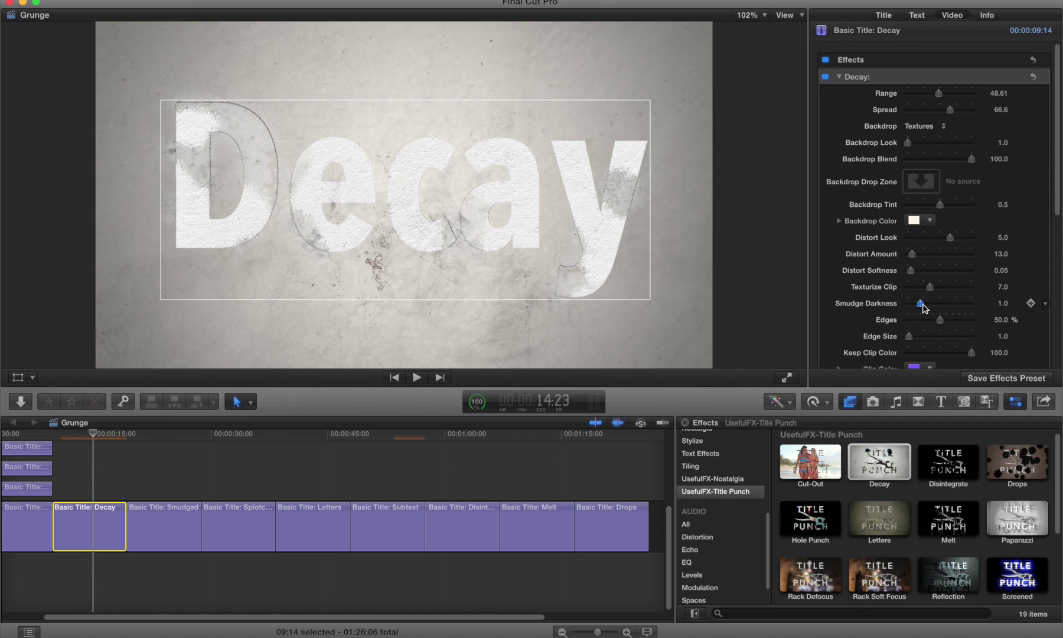
{"action": "left_click_drag", "start_coordinate": [923, 307], "coordinate": [944, 304]}
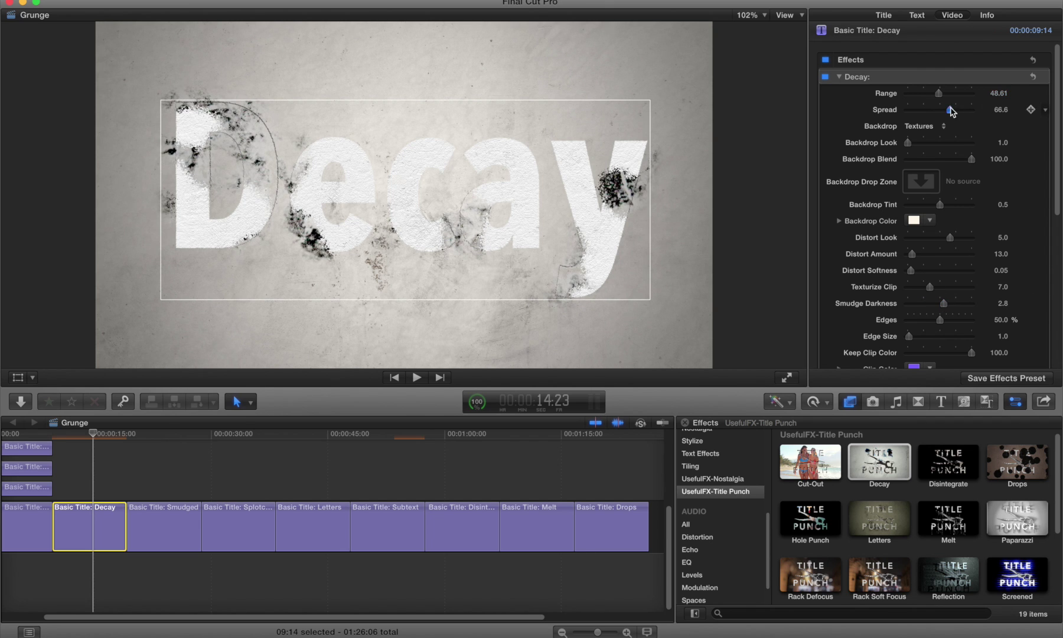
{"action": "mouse_move", "coordinate": [951, 111]}
{"action": "left_mouse_down"}
{"action": "mouse_move", "coordinate": [917, 111]}
{"action": "mouse_move", "coordinate": [977, 109]}
{"action": "mouse_move", "coordinate": [909, 106]}
{"action": "mouse_move", "coordinate": [964, 109]}
{"action": "mouse_move", "coordinate": [925, 106]}
{"action": "mouse_move", "coordinate": [952, 109]}
{"action": "left_mouse_up"}
Step: Set the Decay effect's Backdrop Look to 3.51, Distort Look to 4.0 and Backdrop Blend to 0
{"action": "left_click_drag", "start_coordinate": [908, 143], "coordinate": [935, 142]}
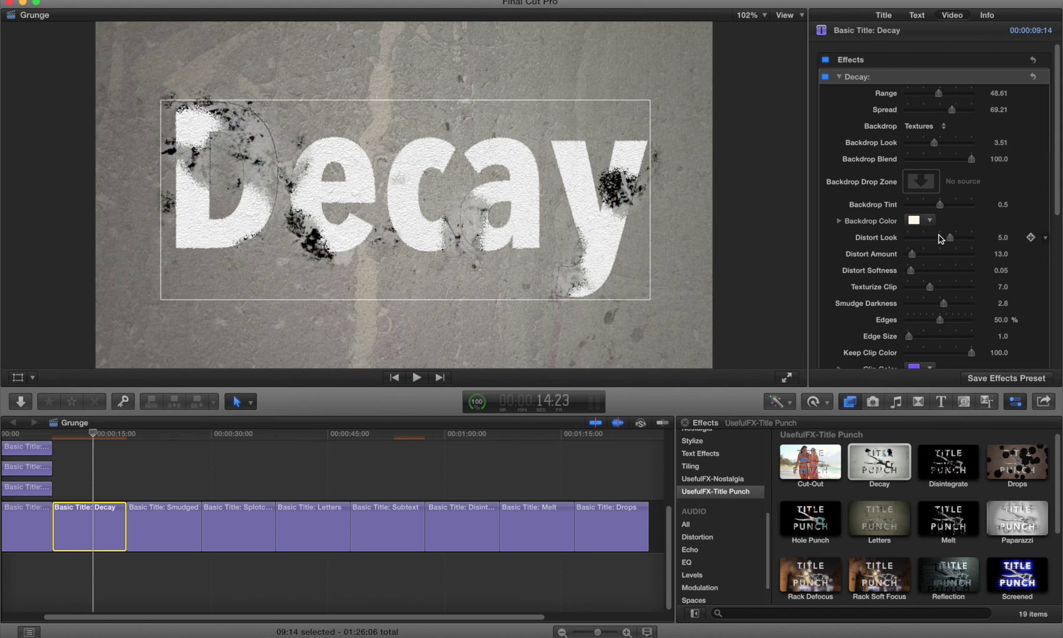
{"action": "mouse_move", "coordinate": [947, 238]}
{"action": "left_mouse_down"}
{"action": "mouse_move", "coordinate": [910, 239]}
{"action": "mouse_move", "coordinate": [971, 239]}
{"action": "mouse_move", "coordinate": [926, 241]}
{"action": "mouse_move", "coordinate": [943, 242]}
{"action": "left_mouse_up"}
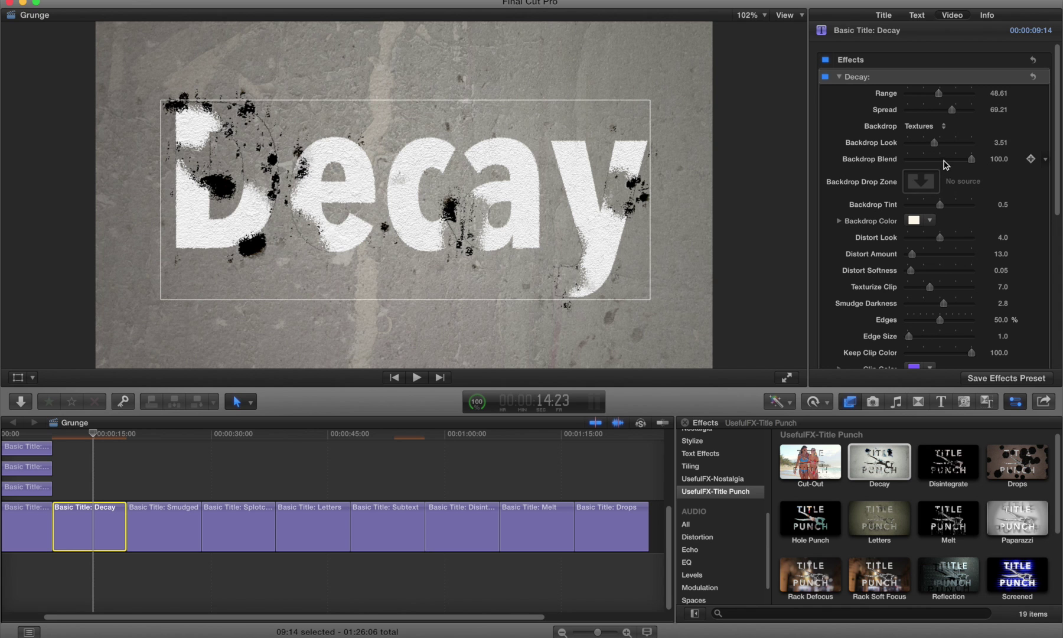
{"action": "left_click_drag", "start_coordinate": [951, 159], "coordinate": [907, 159]}
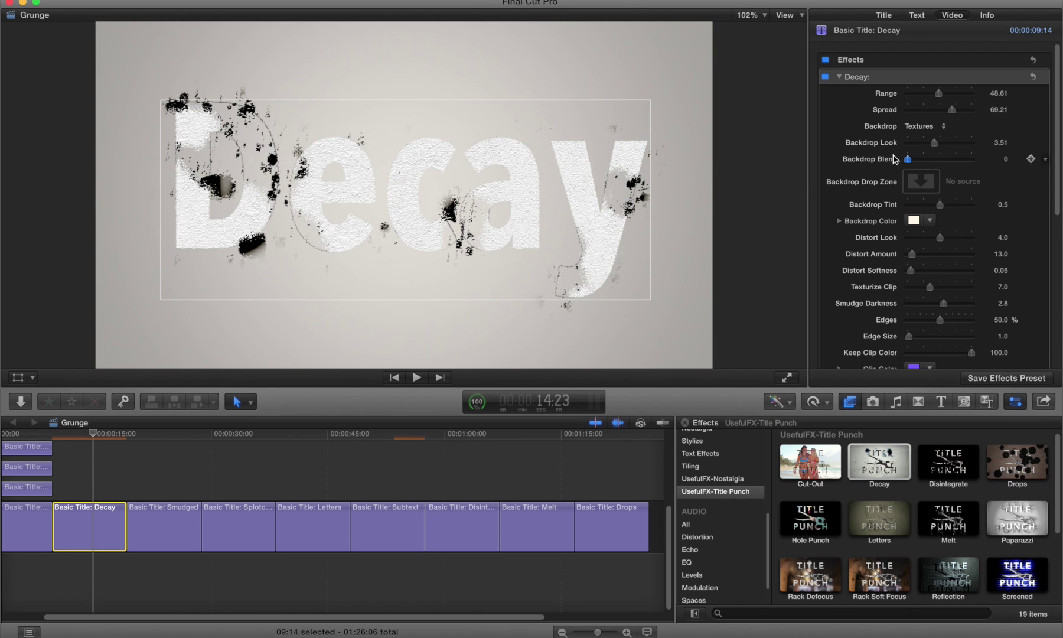
{"action": "left_click", "coordinate": [913, 220]}
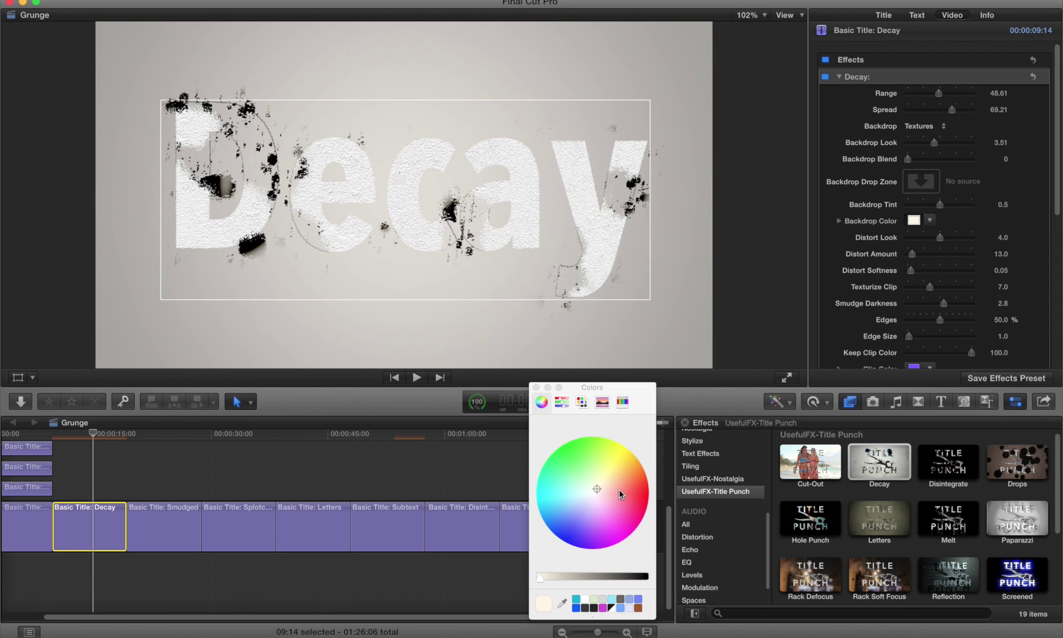
Step: Make the Decay backdrop red with Tint 0.03 and Backdrop Blend back at 100
{"action": "left_click", "coordinate": [646, 491]}
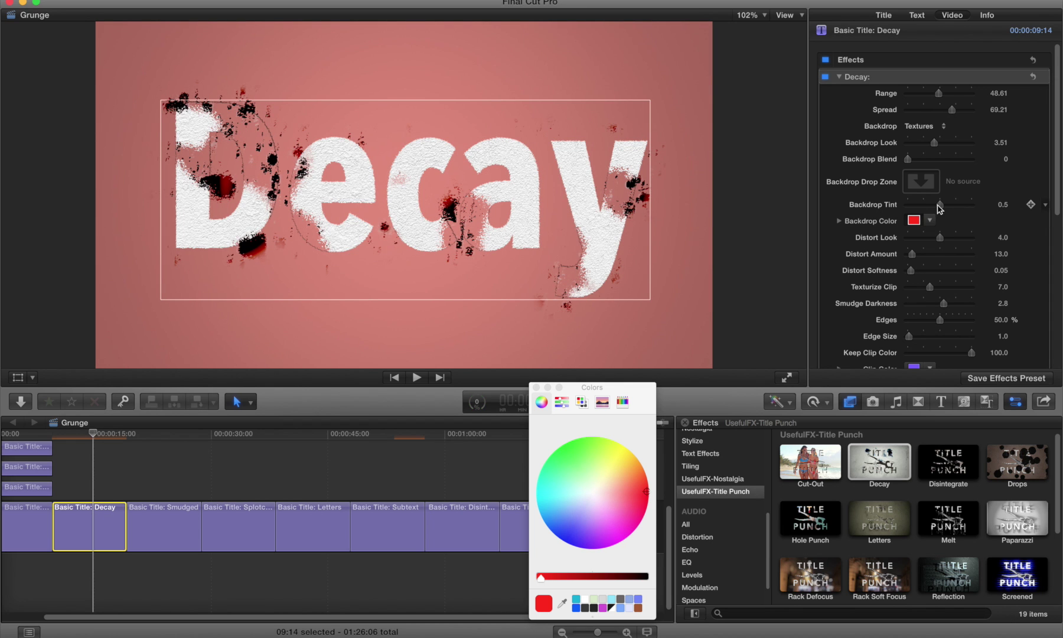
{"action": "mouse_move", "coordinate": [940, 207]}
{"action": "left_mouse_down"}
{"action": "mouse_move", "coordinate": [962, 206]}
{"action": "mouse_move", "coordinate": [917, 205]}
{"action": "mouse_move", "coordinate": [936, 202]}
{"action": "left_mouse_up"}
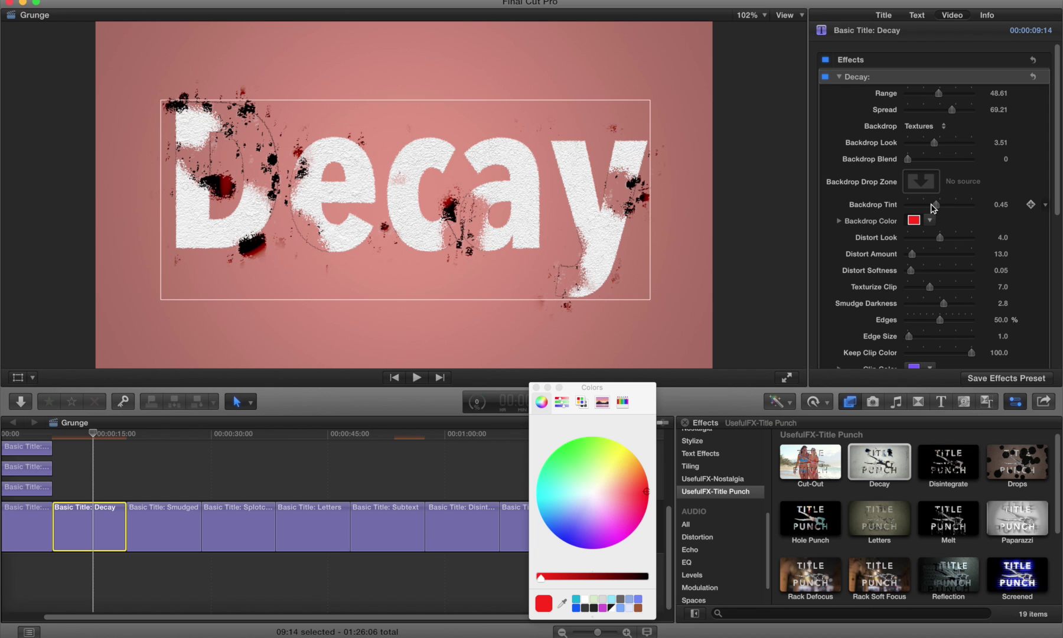
{"action": "left_click", "coordinate": [914, 159]}
{"action": "left_click_drag", "start_coordinate": [914, 160], "coordinate": [983, 155]}
{"action": "left_click_drag", "start_coordinate": [936, 204], "coordinate": [911, 203]}
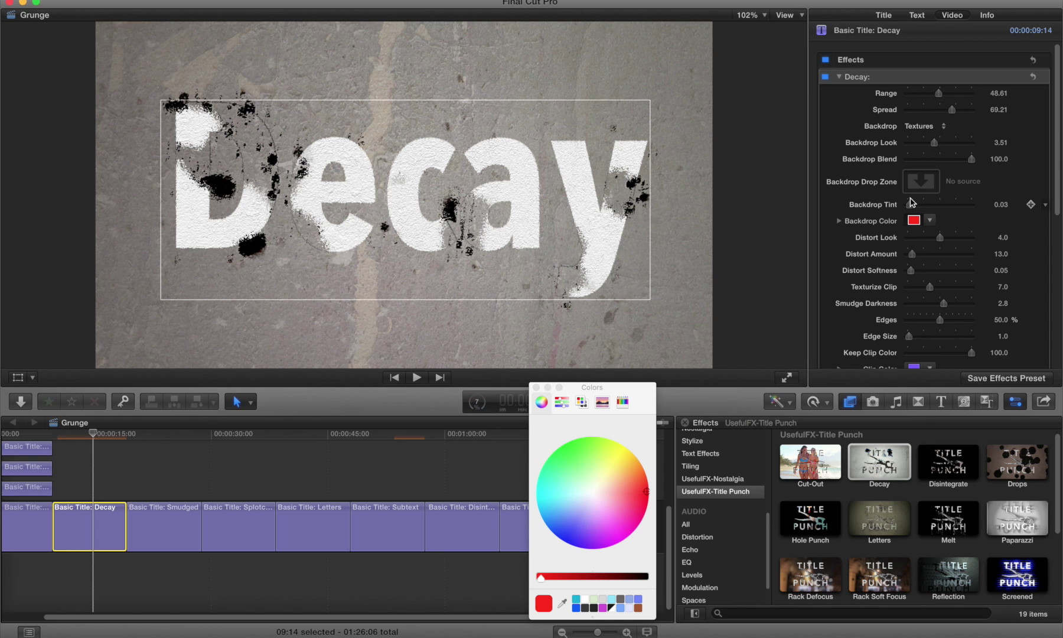
Step: Change the Decay effect's Random Pattern to rearrange the black splatters around the letters
{"action": "scroll", "coordinate": [911, 200], "scroll_direction": "down", "scroll_amount": 5}
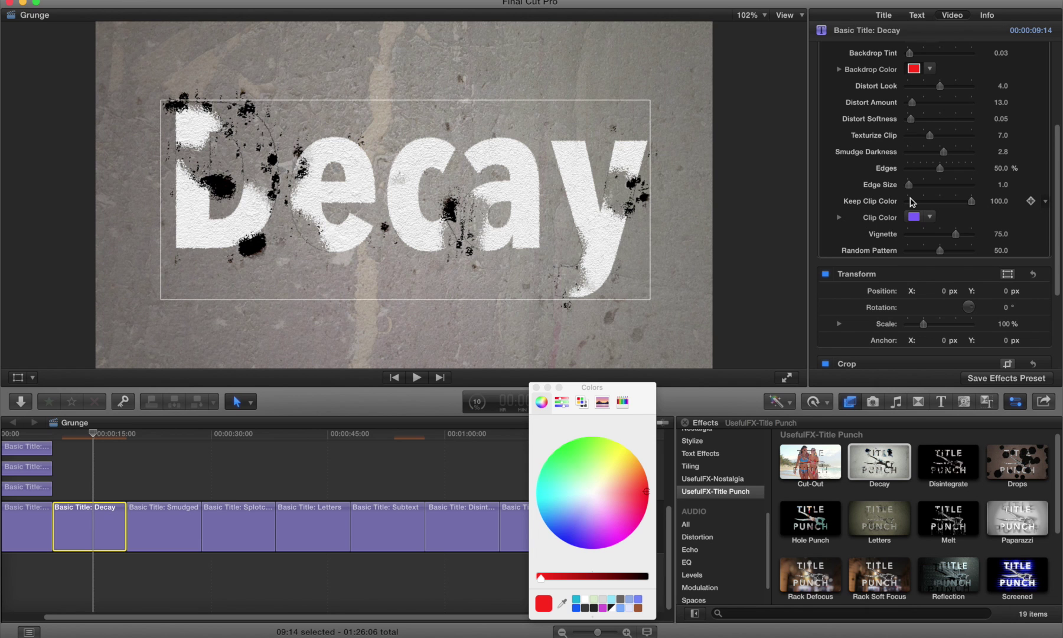
{"action": "scroll", "coordinate": [912, 202], "scroll_direction": "down", "scroll_amount": 1}
{"action": "left_click_drag", "start_coordinate": [939, 221], "coordinate": [967, 220]}
{"action": "scroll", "coordinate": [967, 220], "scroll_direction": "up", "scroll_amount": 6}
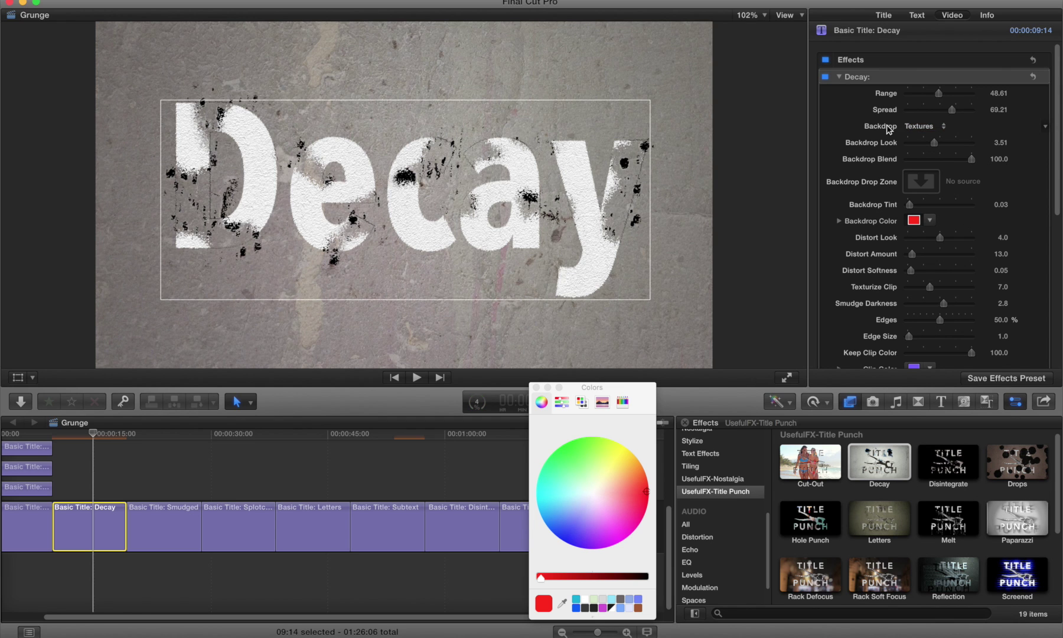
{"action": "left_click", "coordinate": [910, 127]}
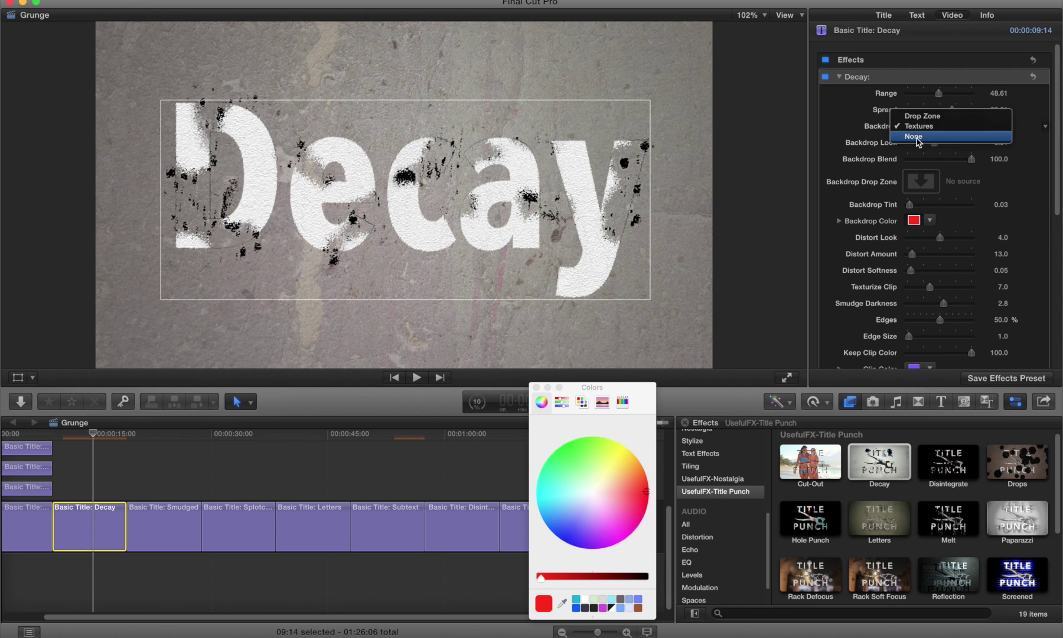
Step: Switch the Decay backdrop to a Drop Zone filled with the braille chart still
{"action": "left_click", "coordinate": [914, 135]}
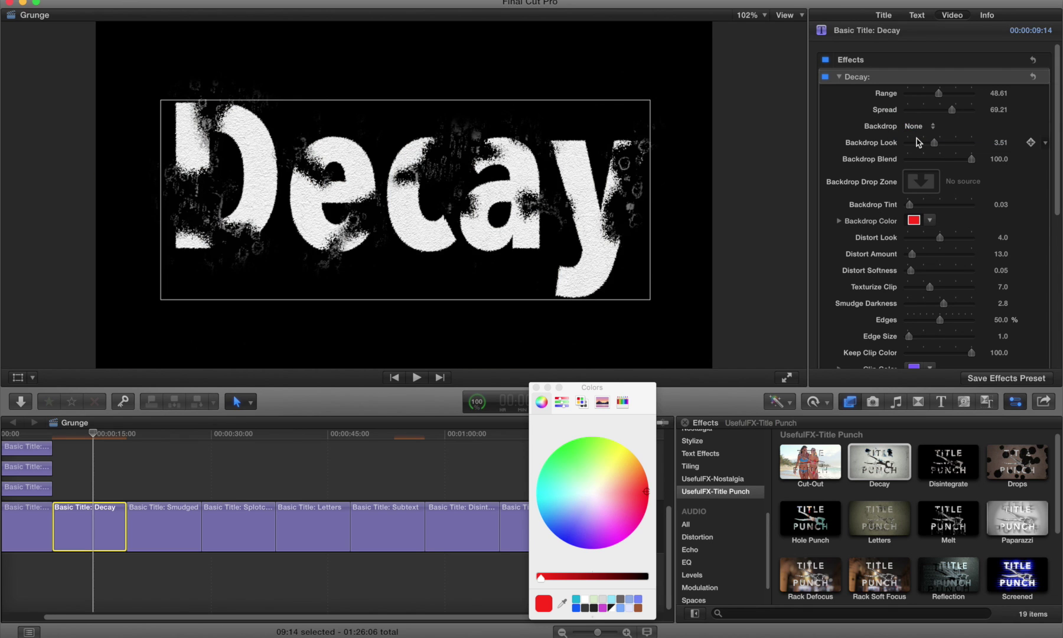
{"action": "left_click", "coordinate": [914, 125]}
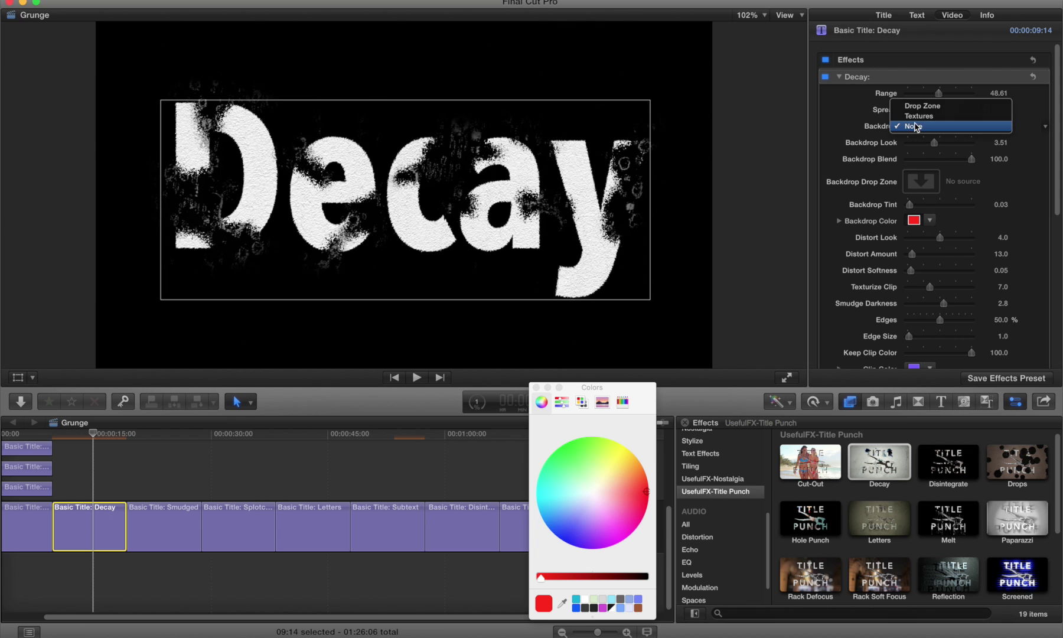
{"action": "left_click", "coordinate": [918, 107]}
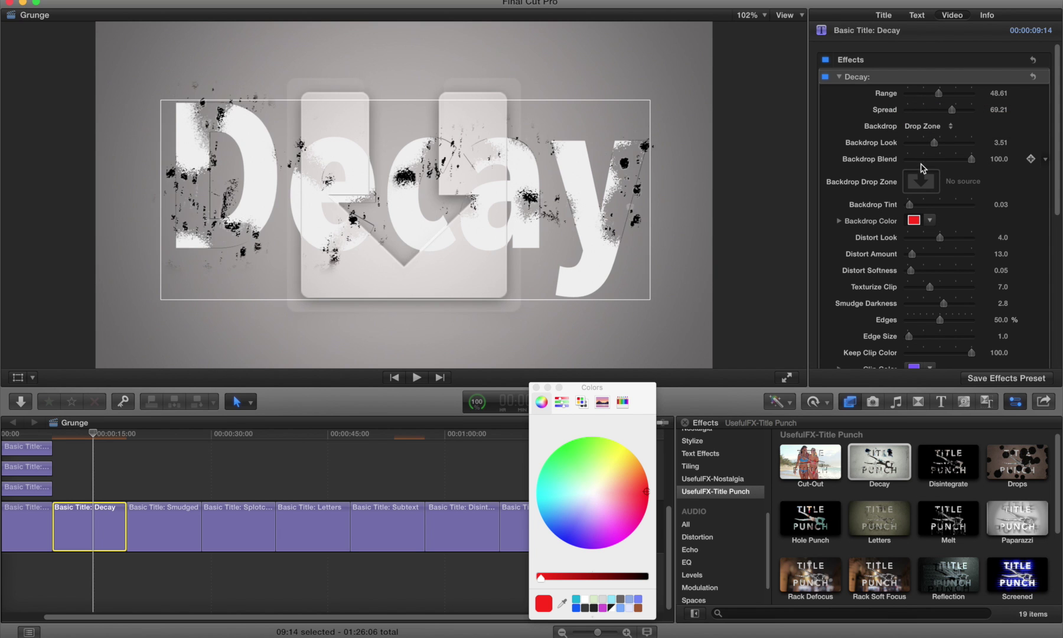
{"action": "left_click", "coordinate": [921, 183]}
{"action": "key", "text": "ctrl+super+1"}
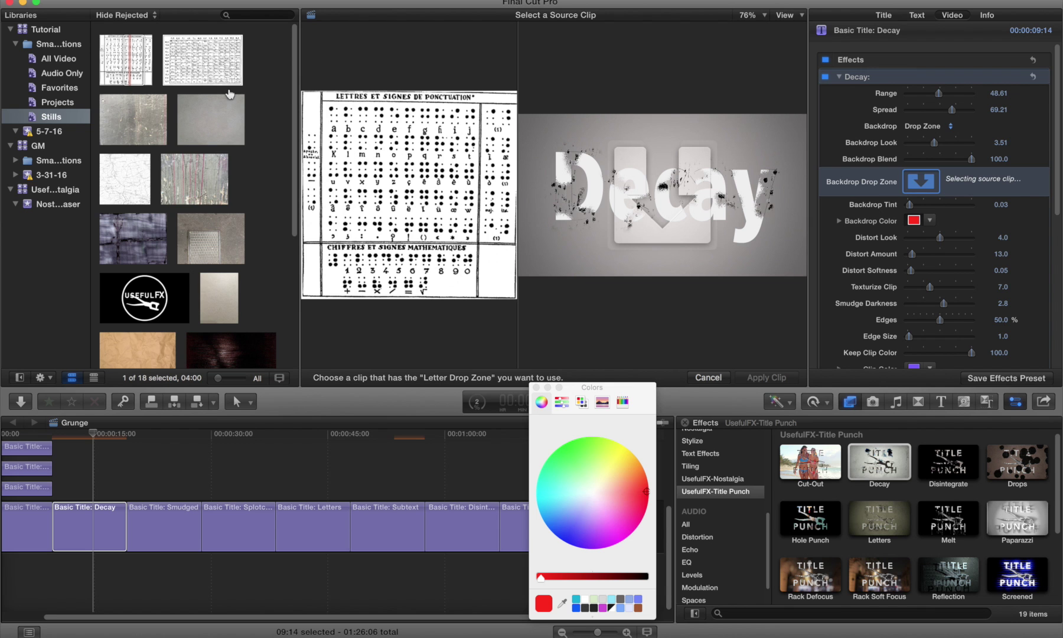
{"action": "left_click", "coordinate": [133, 59]}
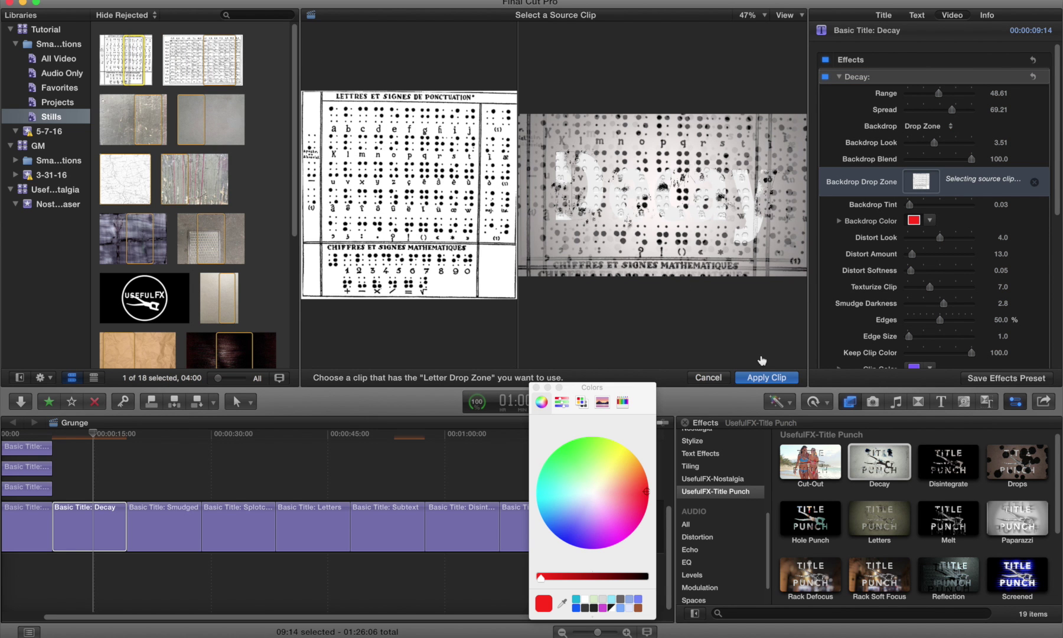
{"action": "left_click", "coordinate": [764, 378]}
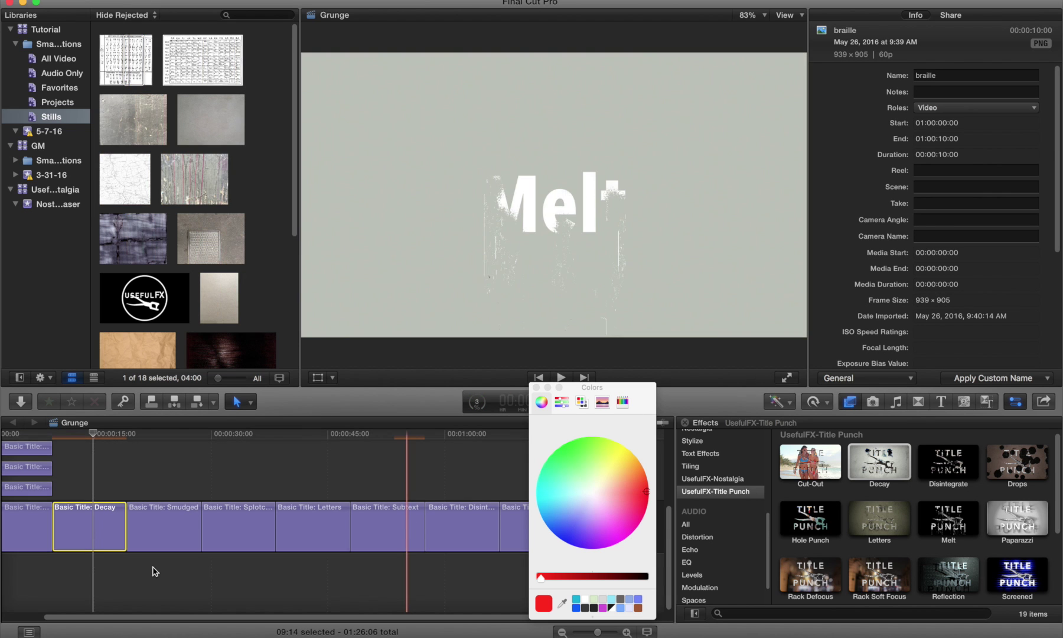
Step: Replace the Decay backdrop source with the red-striped dripping_paint still
{"action": "left_click", "coordinate": [88, 532]}
{"action": "left_click", "coordinate": [922, 182]}
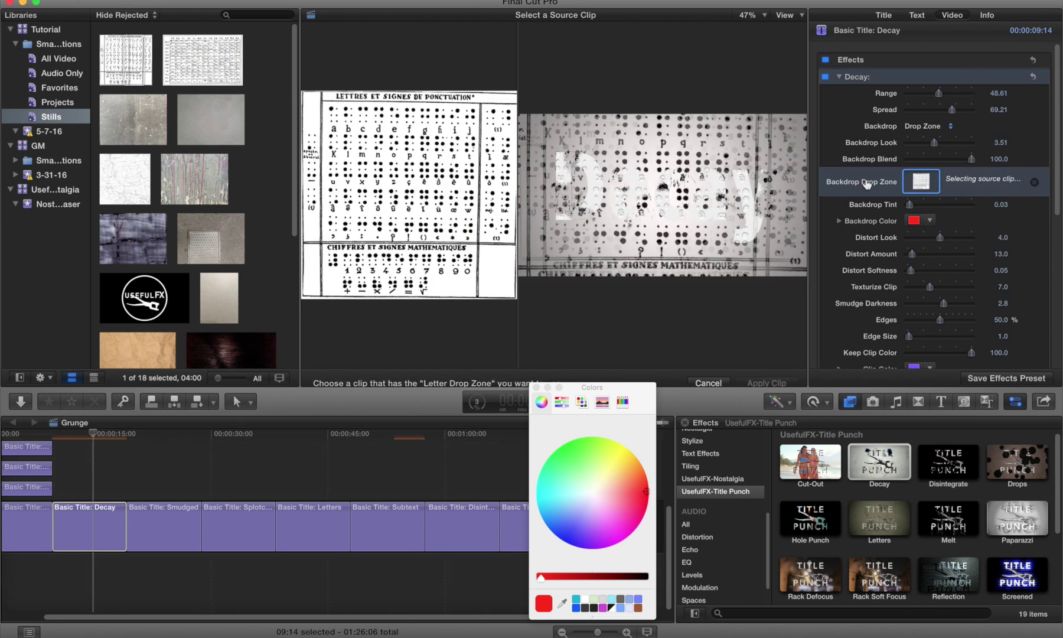
{"action": "left_click", "coordinate": [194, 181]}
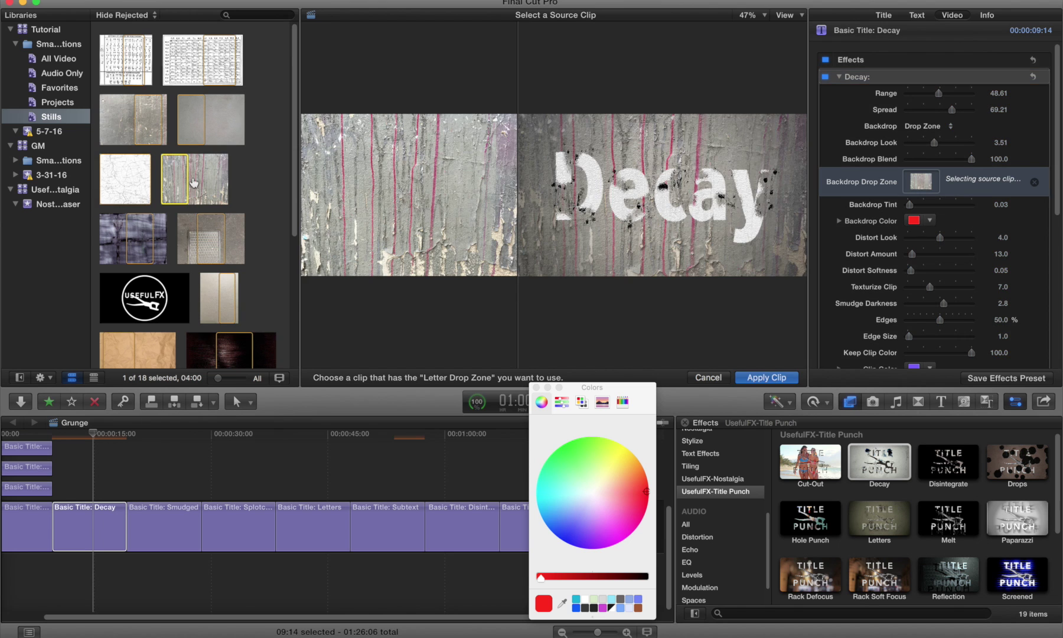
{"action": "left_click", "coordinate": [766, 377]}
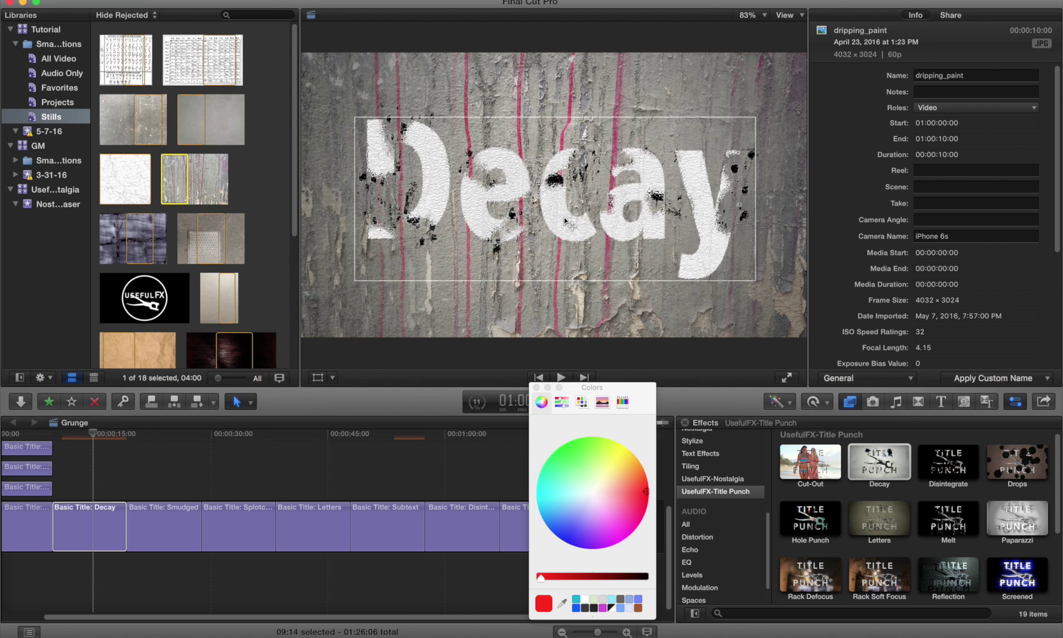
Step: Close the Colors window and review the Smudged, Splotched, Letters and Subtext titles, ending on Subtext
{"action": "left_click", "coordinate": [537, 387]}
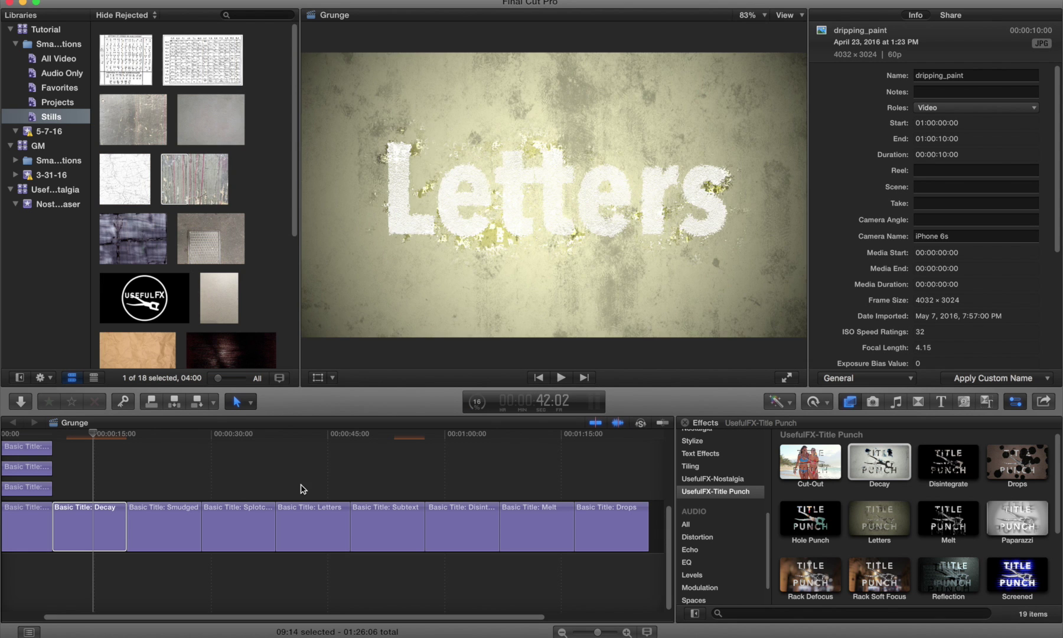
{"action": "left_click", "coordinate": [159, 525]}
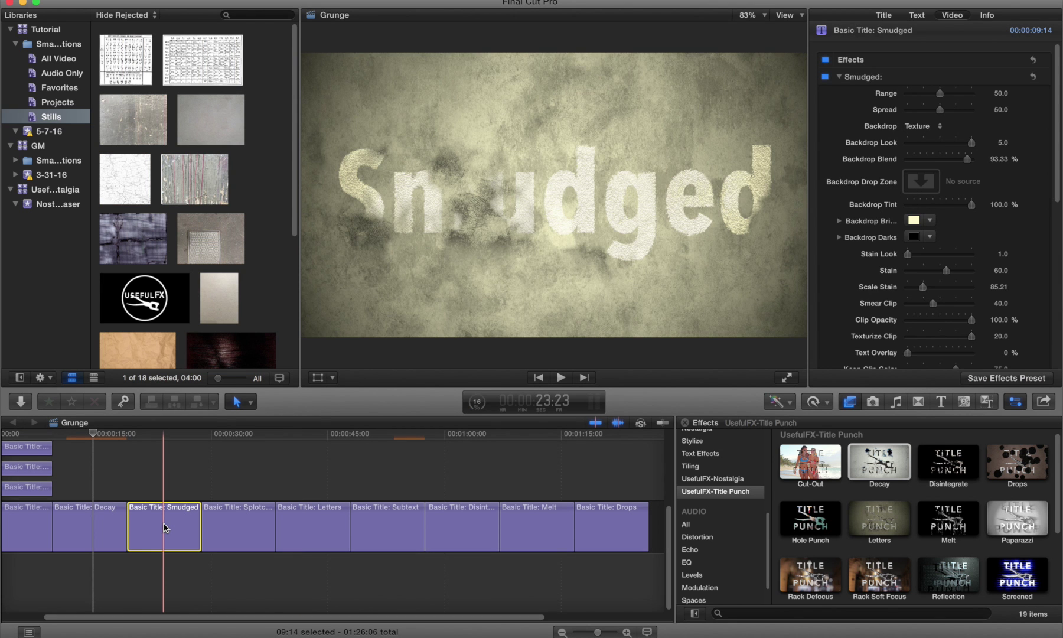
{"action": "left_click", "coordinate": [240, 526]}
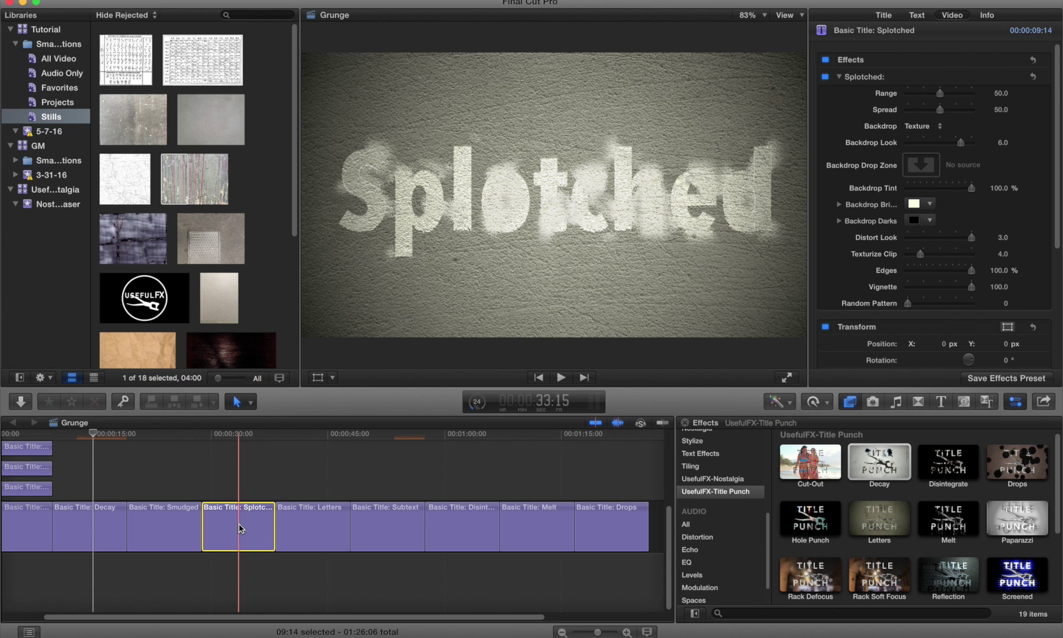
{"action": "left_click", "coordinate": [246, 525]}
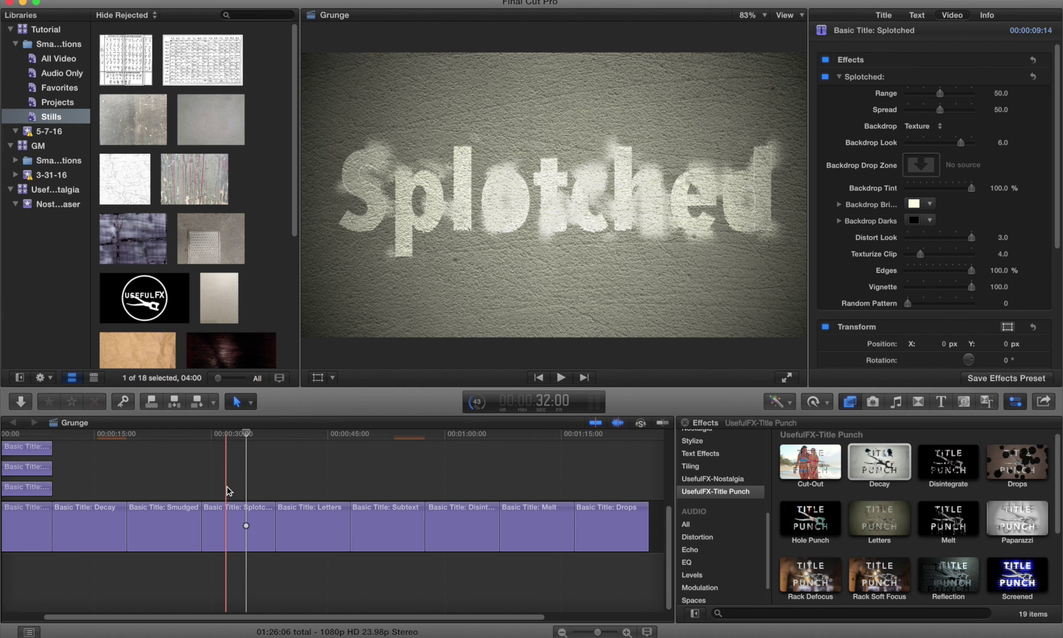
{"action": "left_click", "coordinate": [307, 436]}
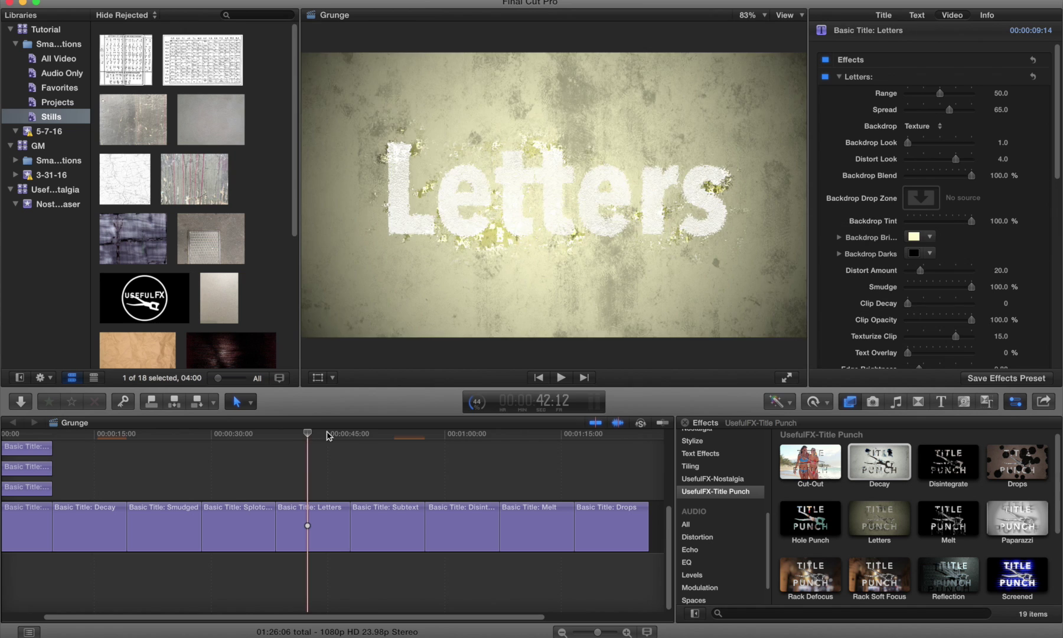
{"action": "left_click", "coordinate": [380, 435]}
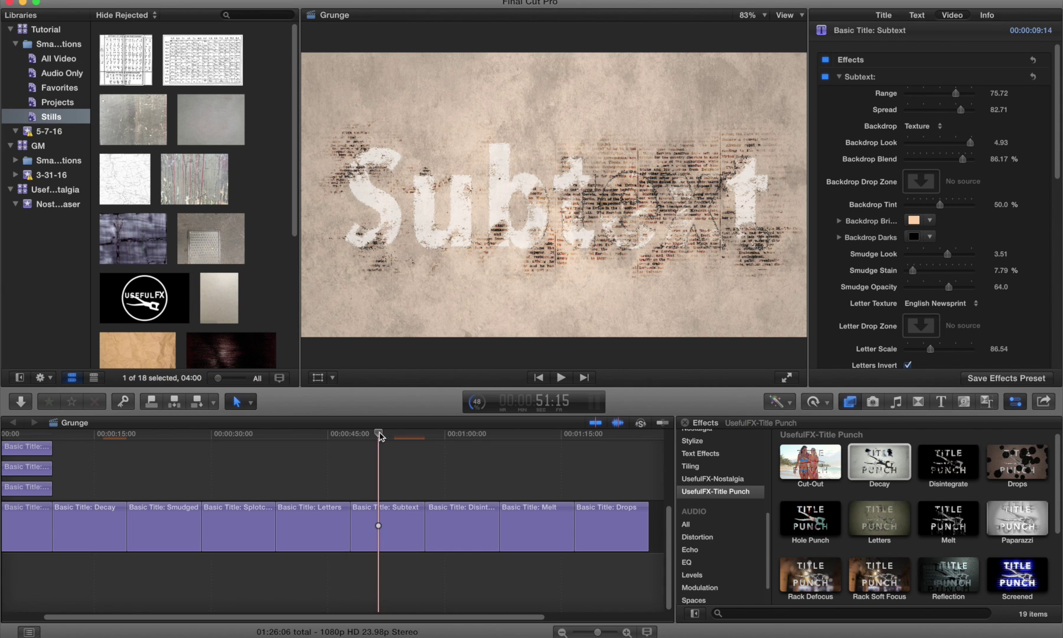
{"action": "key", "text": "c"}
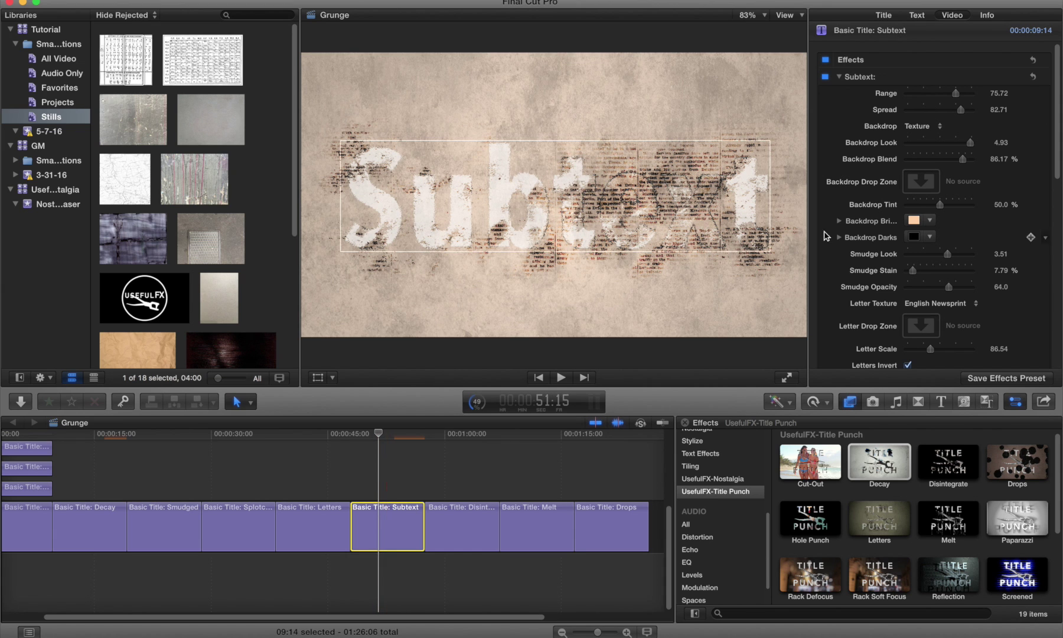
Step: Set the Subtext Letter Texture to a Drop Zone using the braille chart still
{"action": "left_click", "coordinate": [925, 304]}
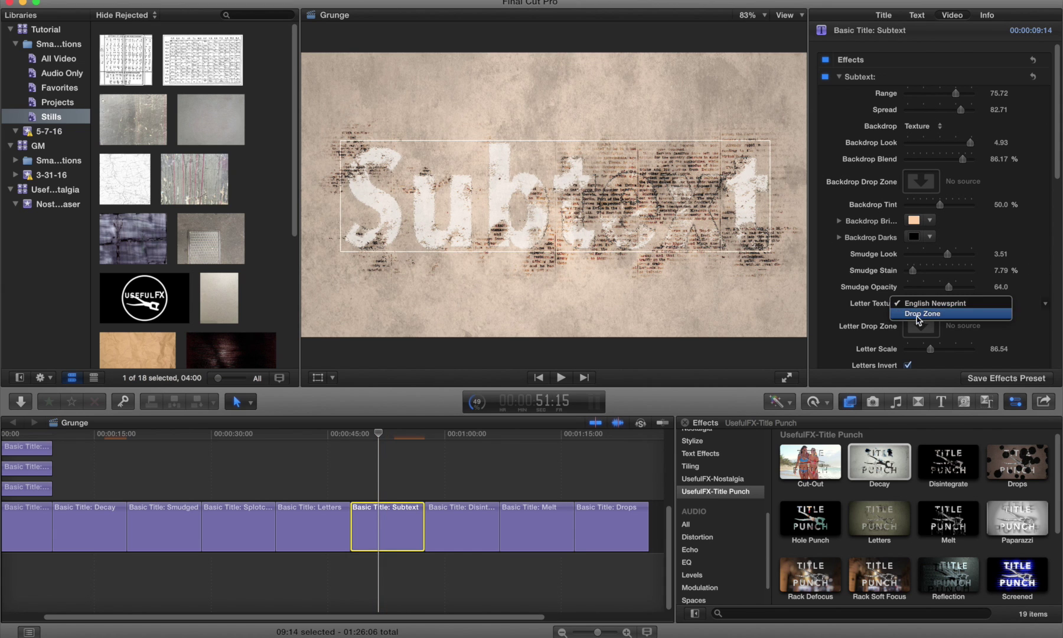
{"action": "left_click", "coordinate": [917, 316]}
{"action": "left_click", "coordinate": [919, 325]}
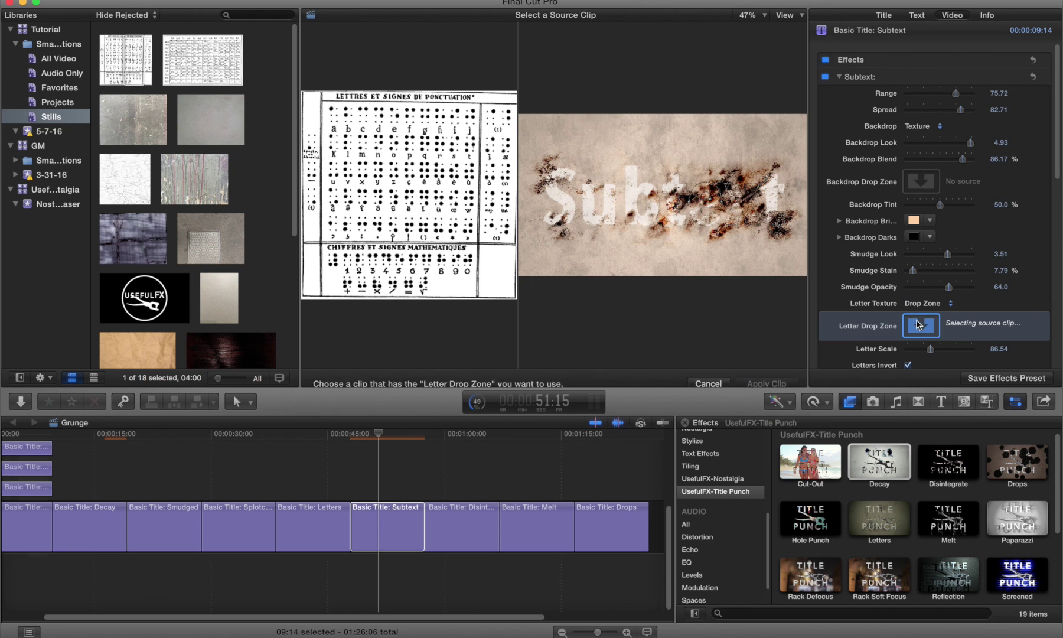
{"action": "left_click", "coordinate": [132, 69]}
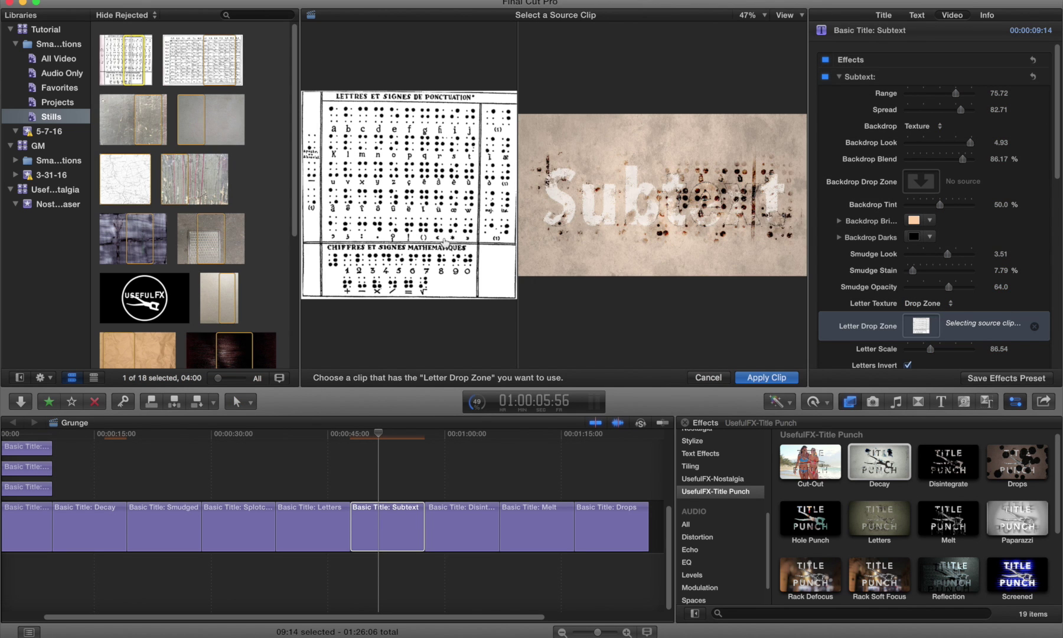
{"action": "left_click", "coordinate": [763, 376]}
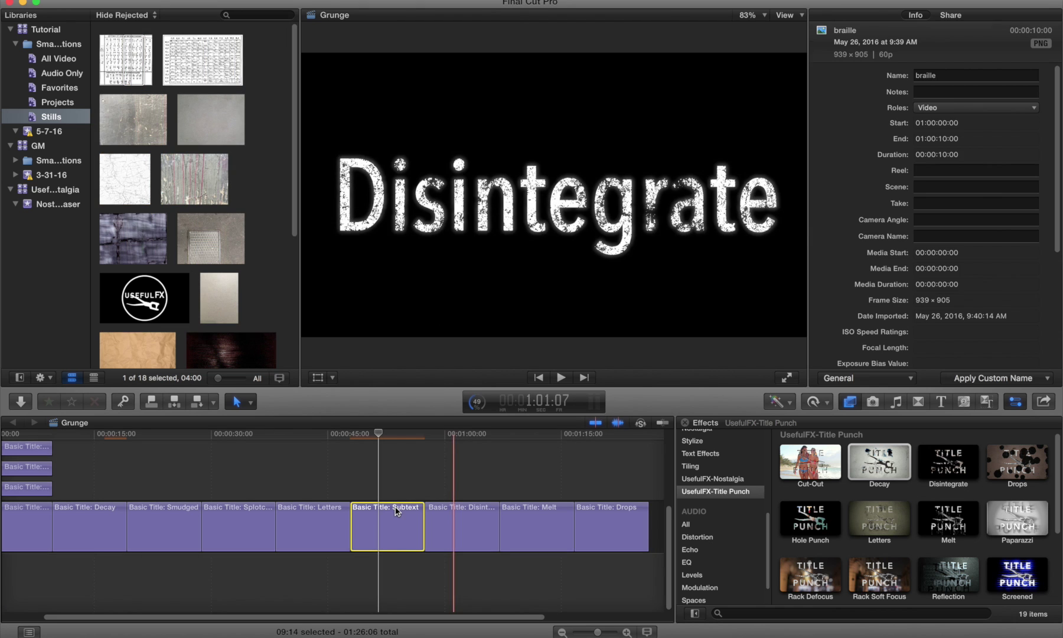
{"action": "left_click", "coordinate": [396, 512]}
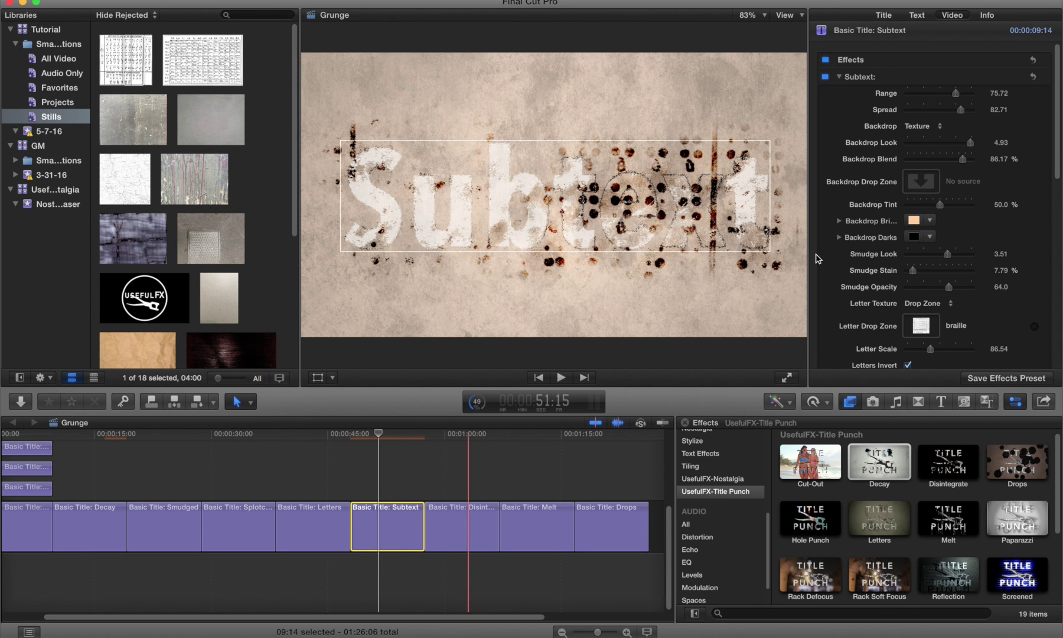
Step: Set Letter Scale to 86.85 and turn Letters Invert on
{"action": "scroll", "coordinate": [975, 186], "scroll_direction": "down", "scroll_amount": 3}
{"action": "left_click_drag", "start_coordinate": [932, 286], "coordinate": [930, 287]}
{"action": "left_click", "coordinate": [908, 302]}
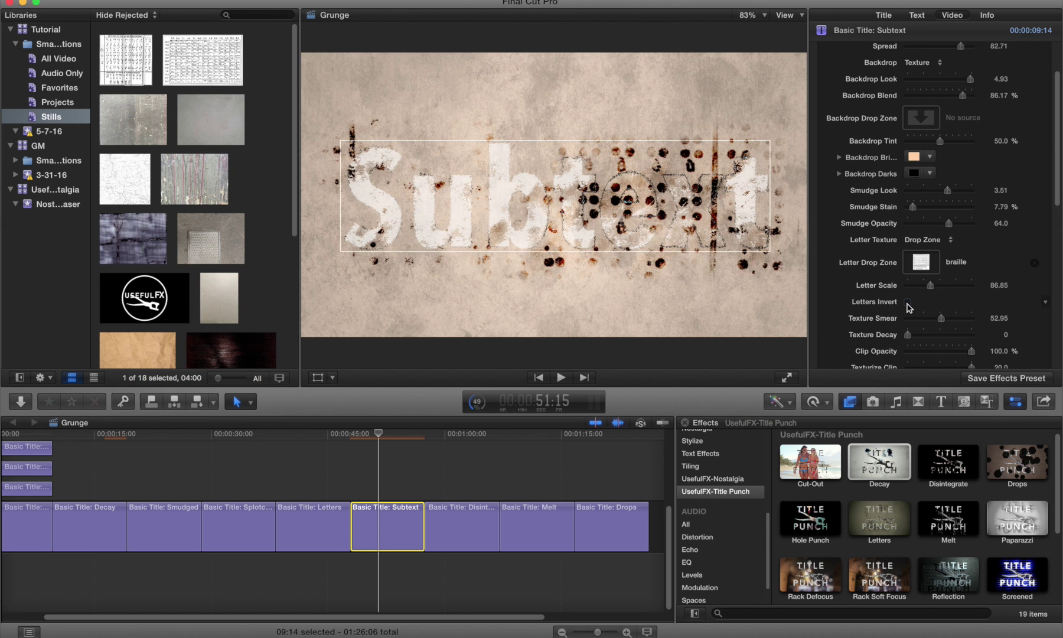
{"action": "left_click", "coordinate": [908, 303]}
{"action": "left_click", "coordinate": [908, 302]}
{"action": "left_click", "coordinate": [907, 303]}
Step: Select the Disintegrate title and raise its disintegration Amount to 93.43
{"action": "left_click", "coordinate": [461, 437]}
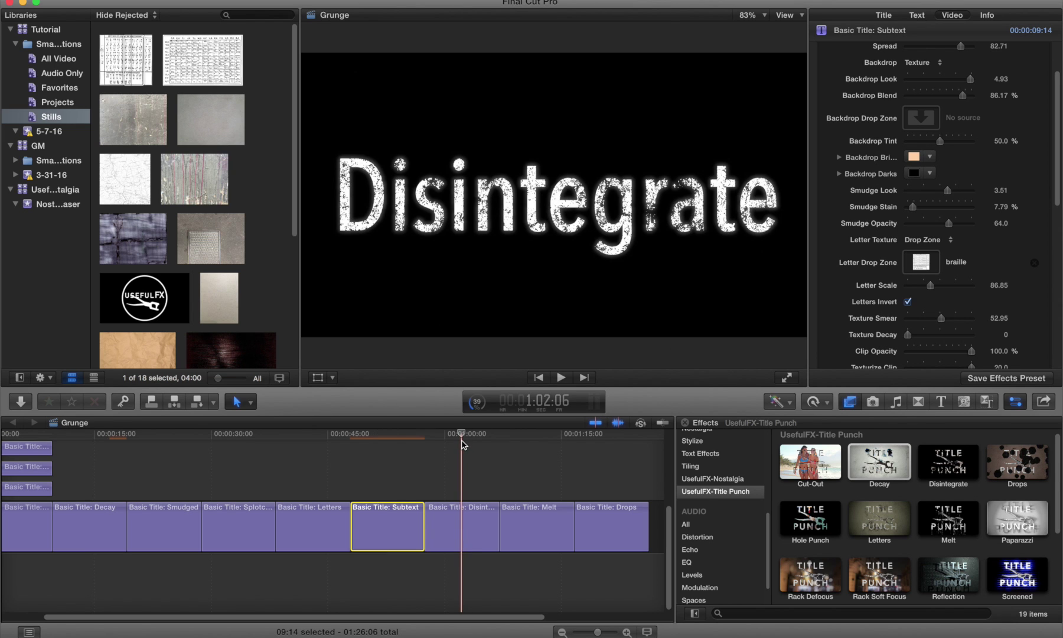
{"action": "mouse_move", "coordinate": [462, 443]}
{"action": "left_mouse_down"}
{"action": "mouse_move", "coordinate": [535, 442]}
{"action": "mouse_move", "coordinate": [470, 442]}
{"action": "left_mouse_up"}
{"action": "left_click", "coordinate": [472, 513]}
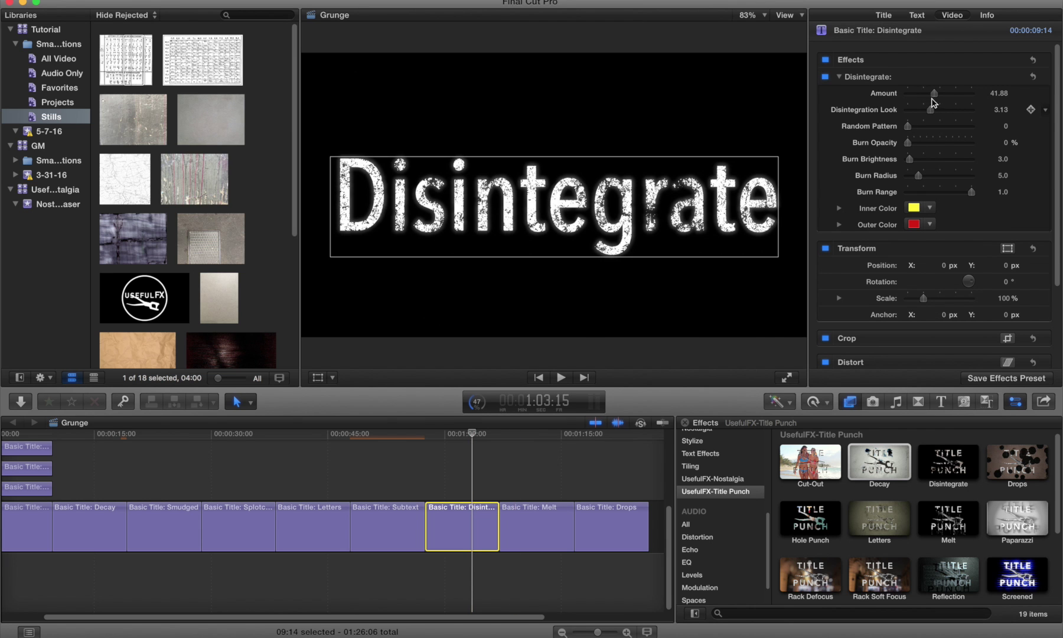
{"action": "left_click_drag", "start_coordinate": [934, 92], "coordinate": [961, 90]}
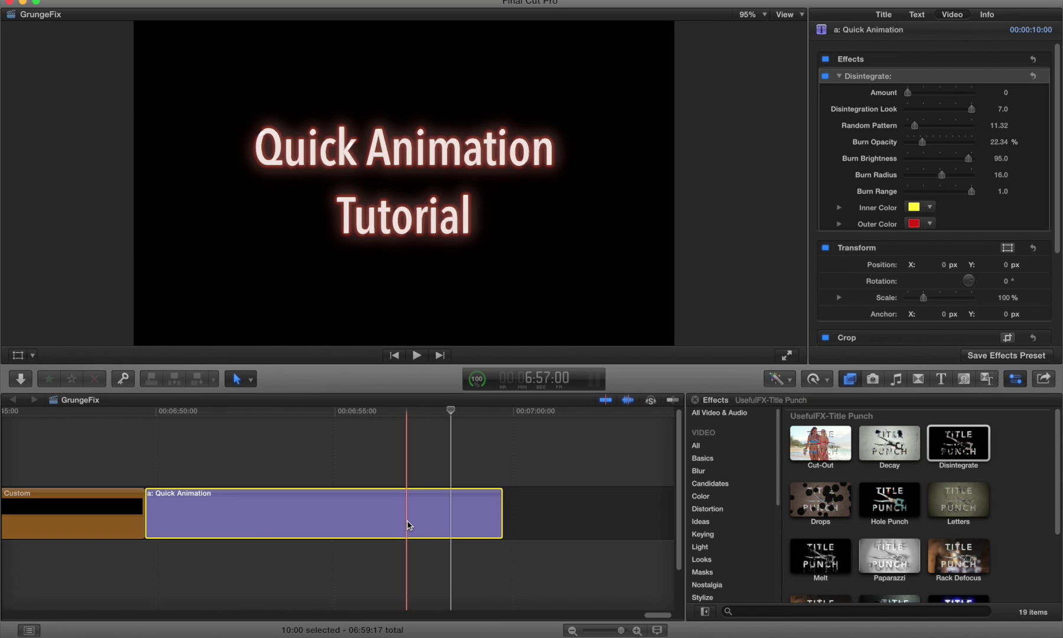
Step: Scrub the Quick Animation title, trying a Disintegrate Amount of 10.65 at 6:52:11
{"action": "left_click", "coordinate": [243, 413]}
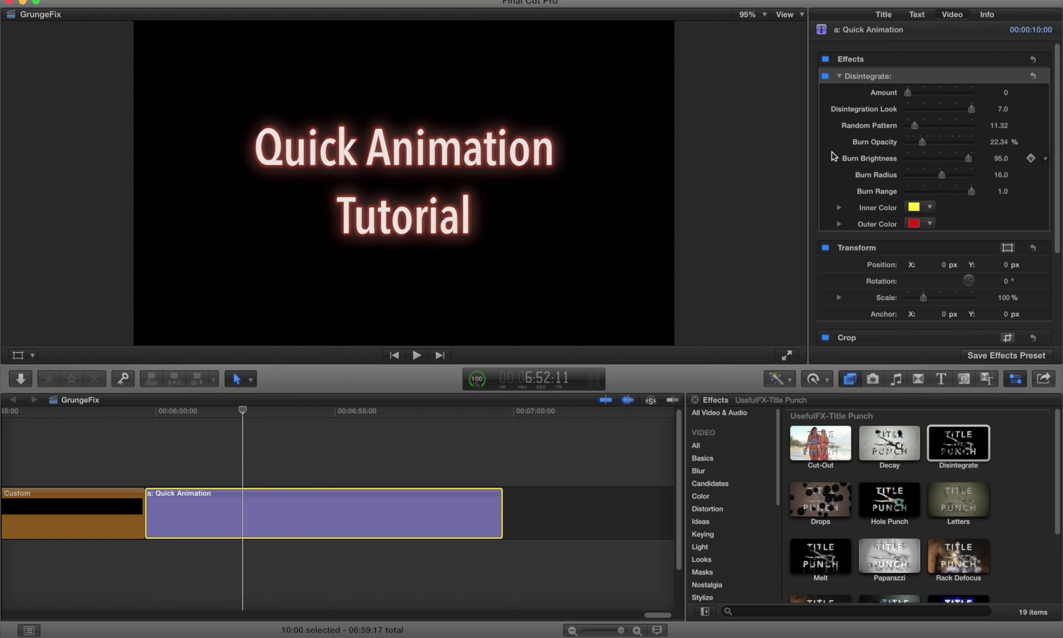
{"action": "mouse_move", "coordinate": [908, 93]}
{"action": "left_mouse_down"}
{"action": "mouse_move", "coordinate": [970, 93]}
{"action": "mouse_move", "coordinate": [904, 93]}
{"action": "left_mouse_up"}
{"action": "left_click", "coordinate": [184, 423]}
{"action": "left_click", "coordinate": [232, 418]}
{"action": "left_click_drag", "start_coordinate": [223, 414], "coordinate": [156, 415]}
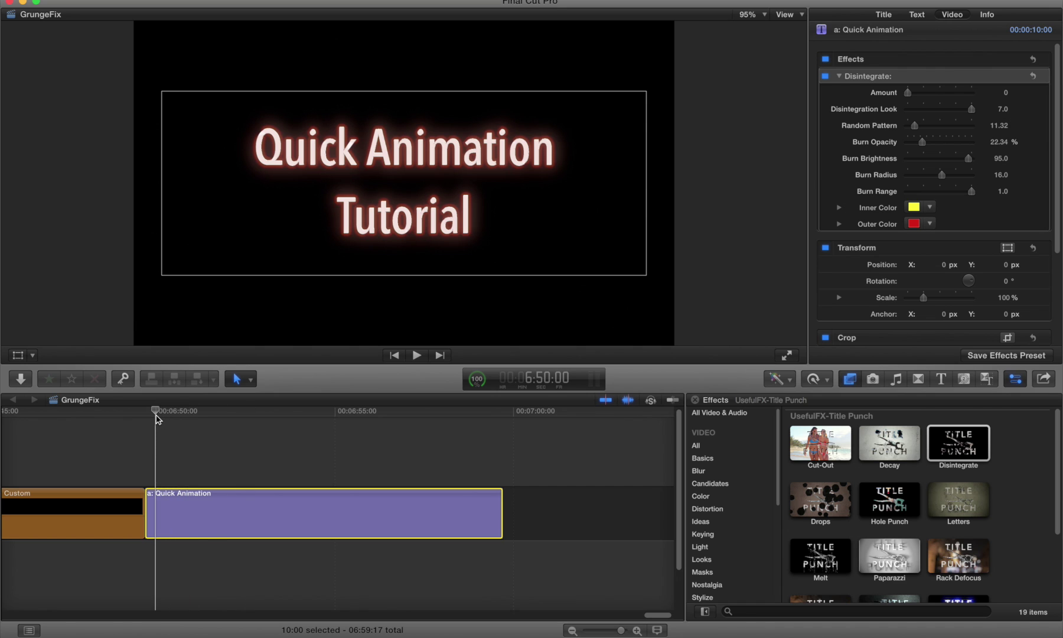
Step: Play the Quick Animation title, step through it, and return to its first frame
{"action": "key", "text": "space"}
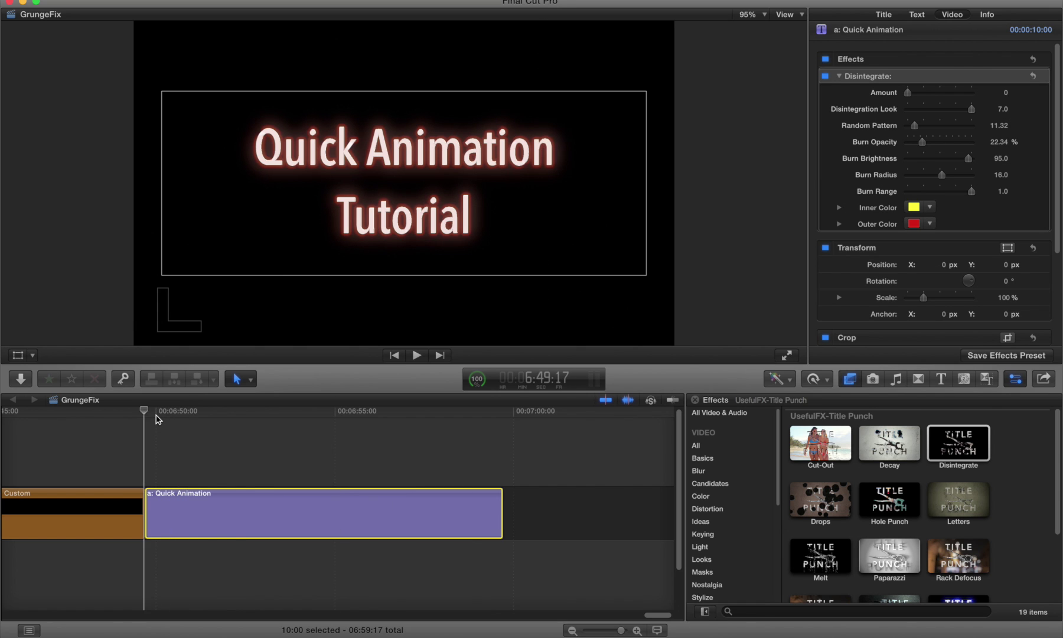
{"action": "key", "text": "Up"}
{"action": "key", "text": "Down"}
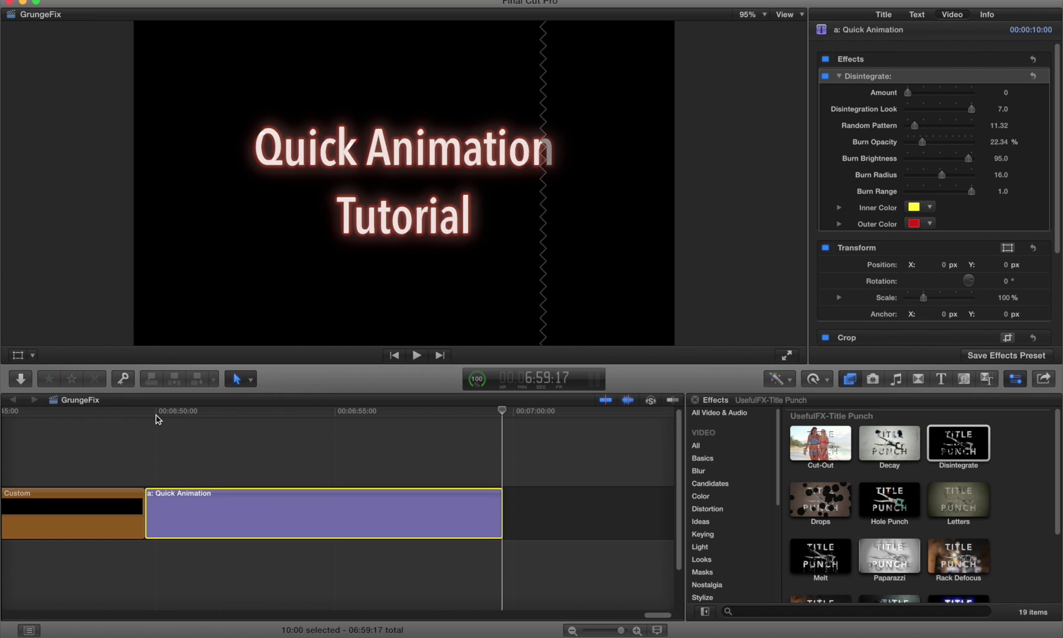
{"action": "key", "text": "Left"}
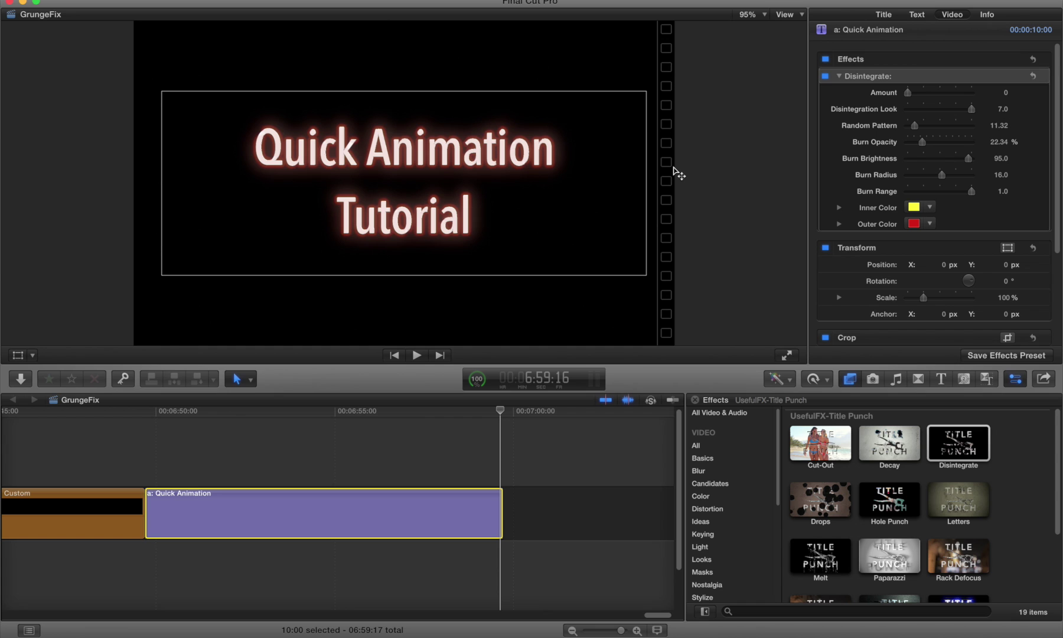
{"action": "key", "text": "Up"}
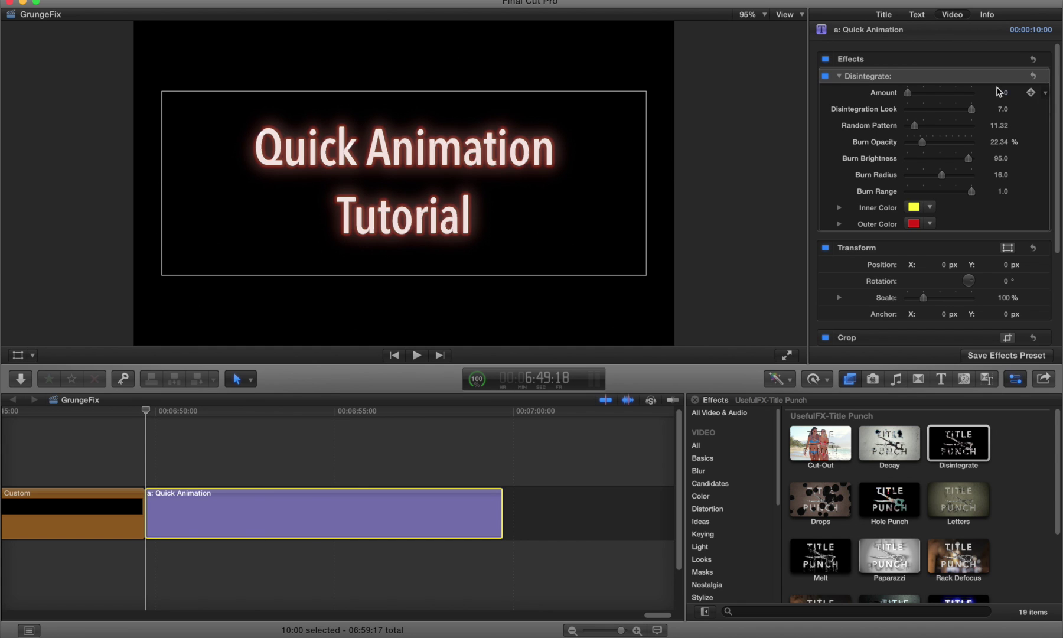
{"action": "mouse_move", "coordinate": [1035, 96]}
{"action": "mouse_move", "coordinate": [1032, 116]}
Step: Keyframe the Quick Animation title's Disintegrate Amount from 0 at the clip start to 100 at its end
{"action": "left_click", "coordinate": [1031, 93]}
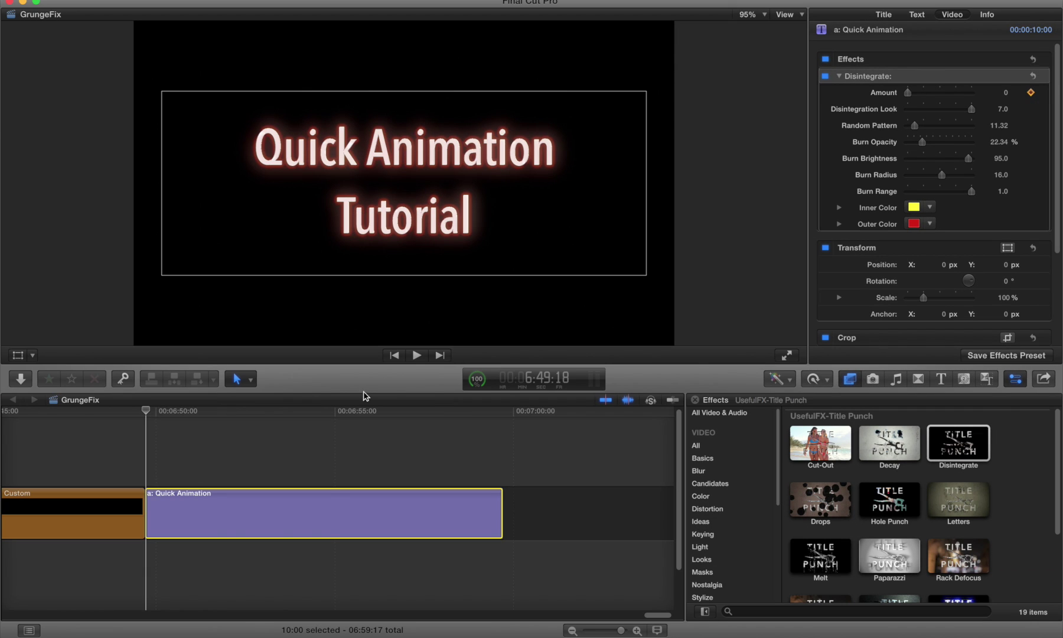
{"action": "left_click", "coordinate": [326, 411]}
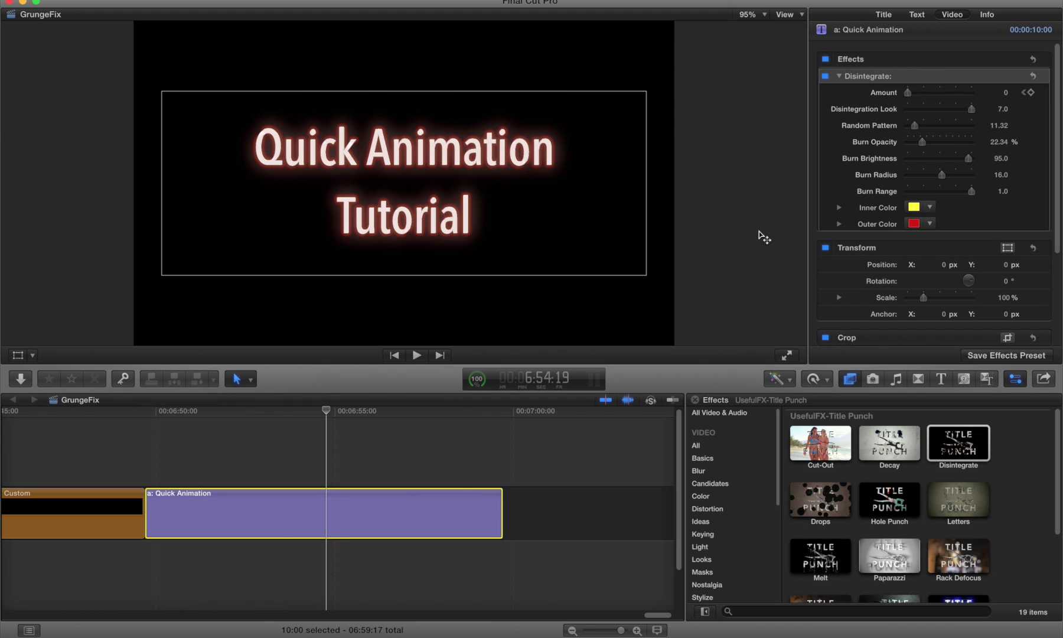
{"action": "left_click", "coordinate": [1026, 94]}
{"action": "key", "text": "Up"}
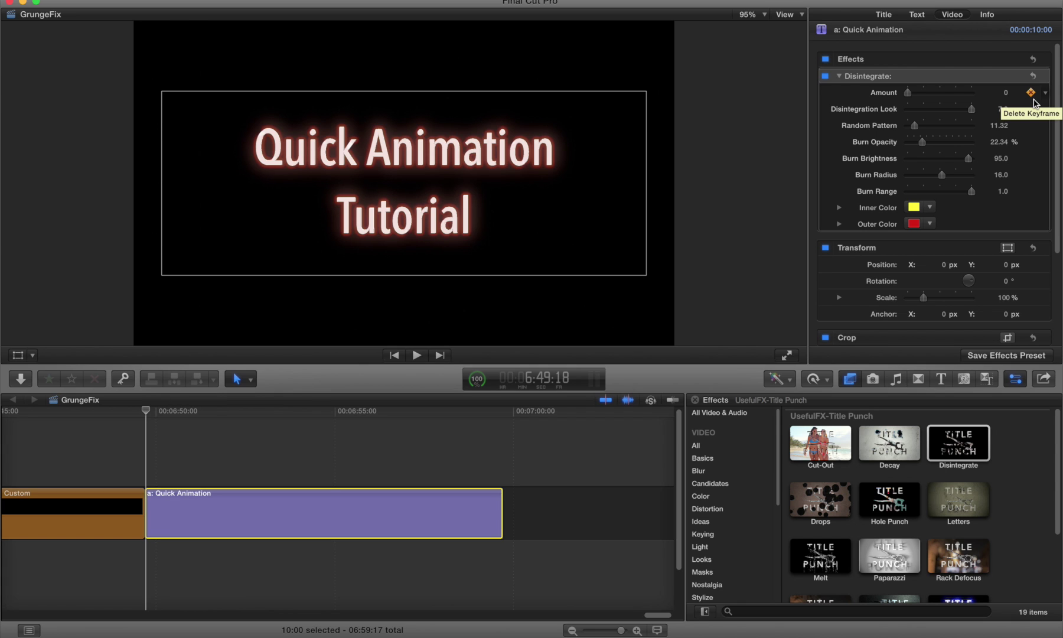
{"action": "left_click_drag", "start_coordinate": [447, 420], "coordinate": [490, 418]}
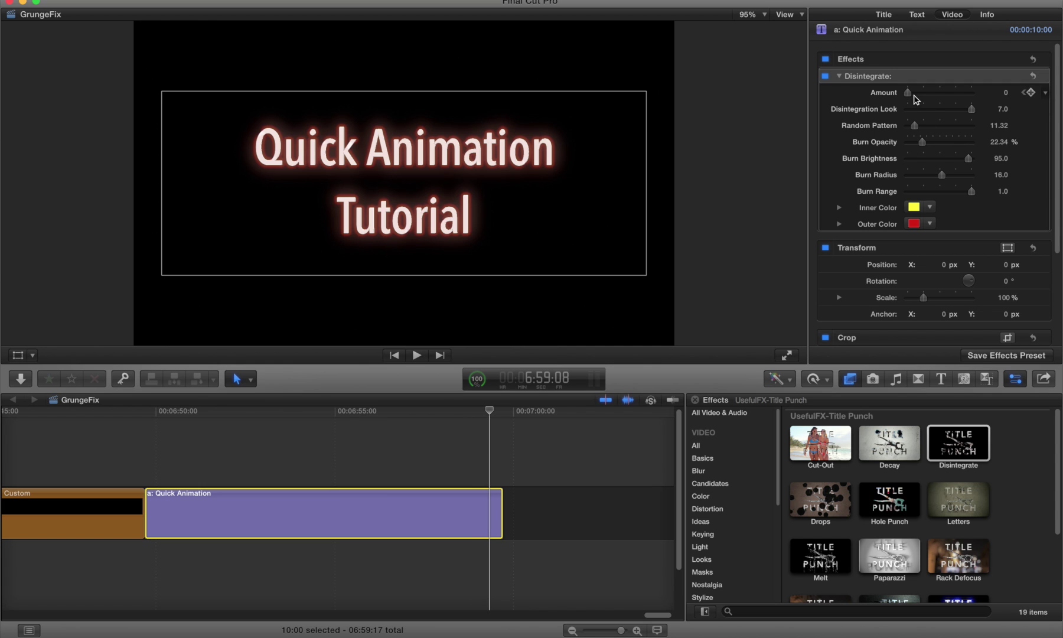
{"action": "left_click_drag", "start_coordinate": [908, 93], "coordinate": [983, 96]}
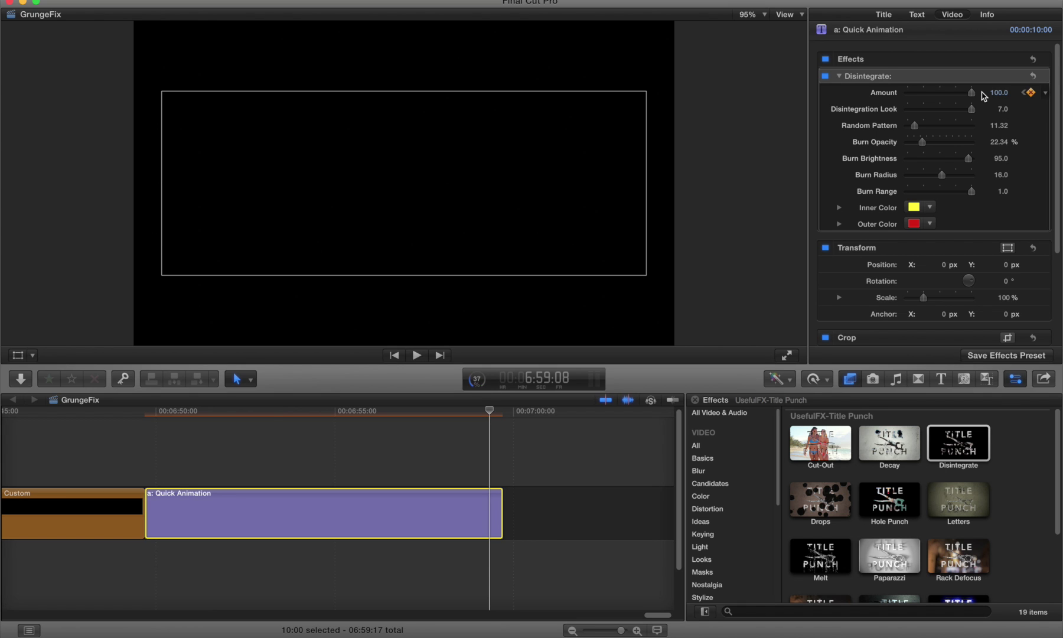
Step: Jump back and forth between the start and end Amount keyframes to compare the title
{"action": "left_click", "coordinate": [1024, 93]}
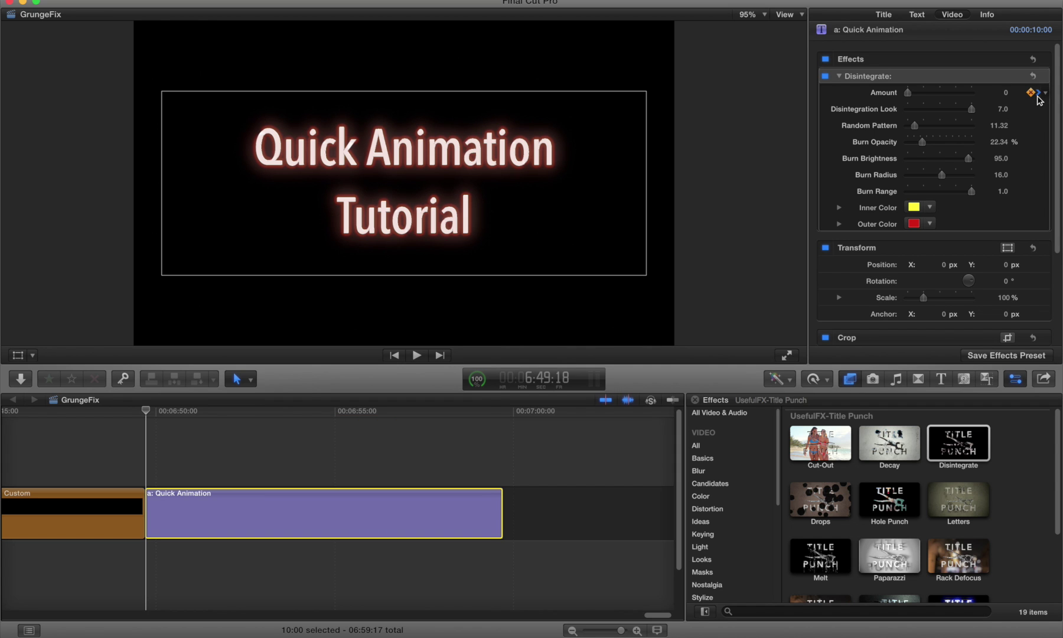
{"action": "left_click", "coordinate": [1038, 94]}
{"action": "left_click", "coordinate": [1024, 93]}
{"action": "left_click", "coordinate": [1039, 93]}
{"action": "left_click", "coordinate": [1025, 93]}
{"action": "left_click", "coordinate": [1039, 94]}
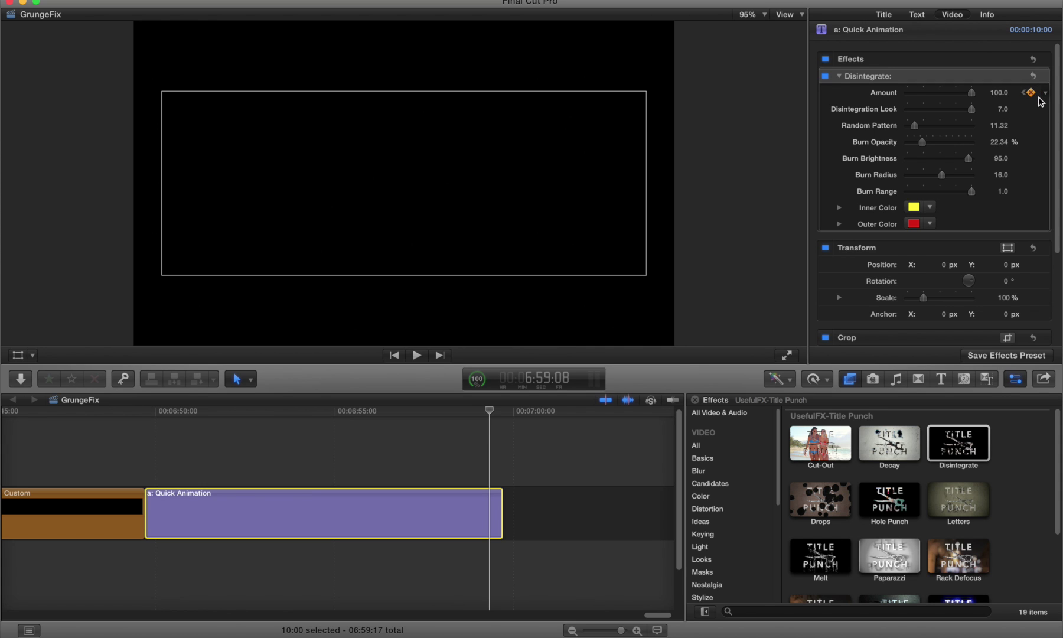
Step: Add a mid-clip Disintegrate Amount keyframe by lowering Amount at the clip's middle
{"action": "left_click", "coordinate": [338, 411]}
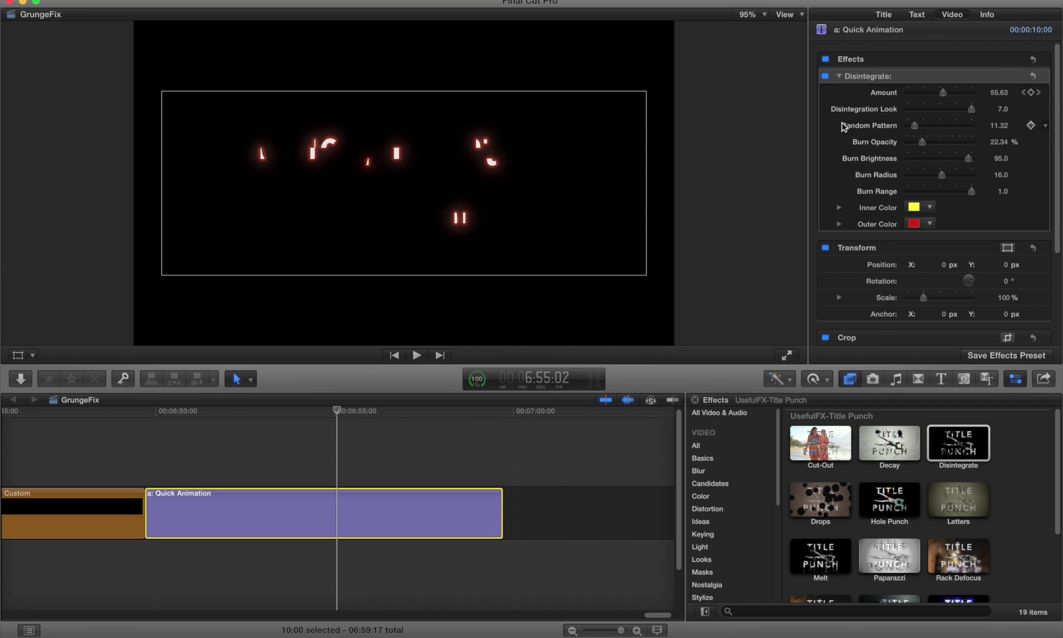
{"action": "left_click_drag", "start_coordinate": [943, 93], "coordinate": [926, 93]}
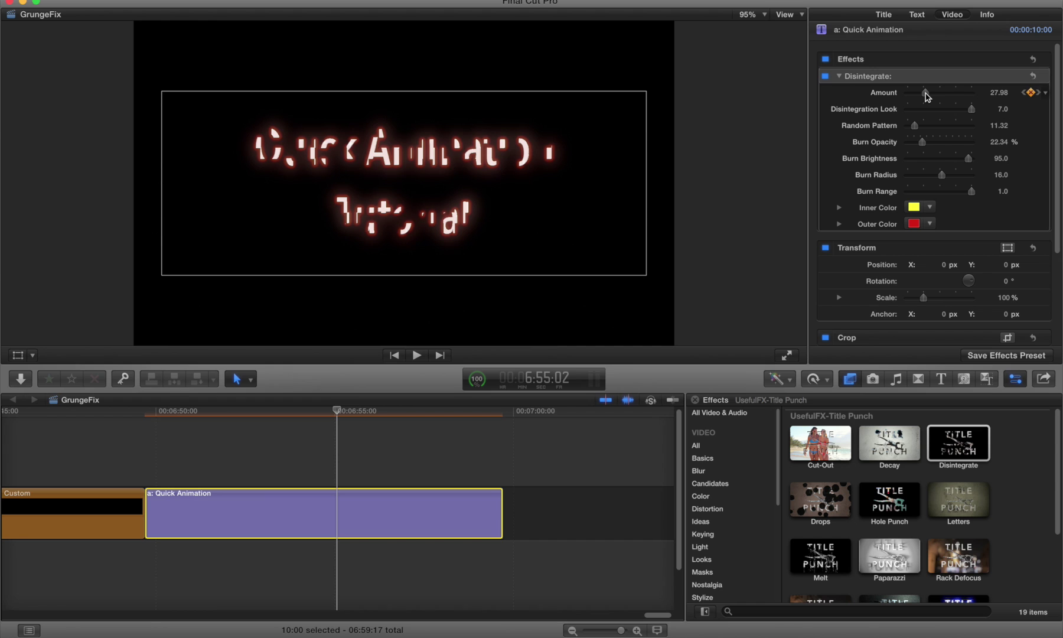
{"action": "right_click", "coordinate": [418, 528]}
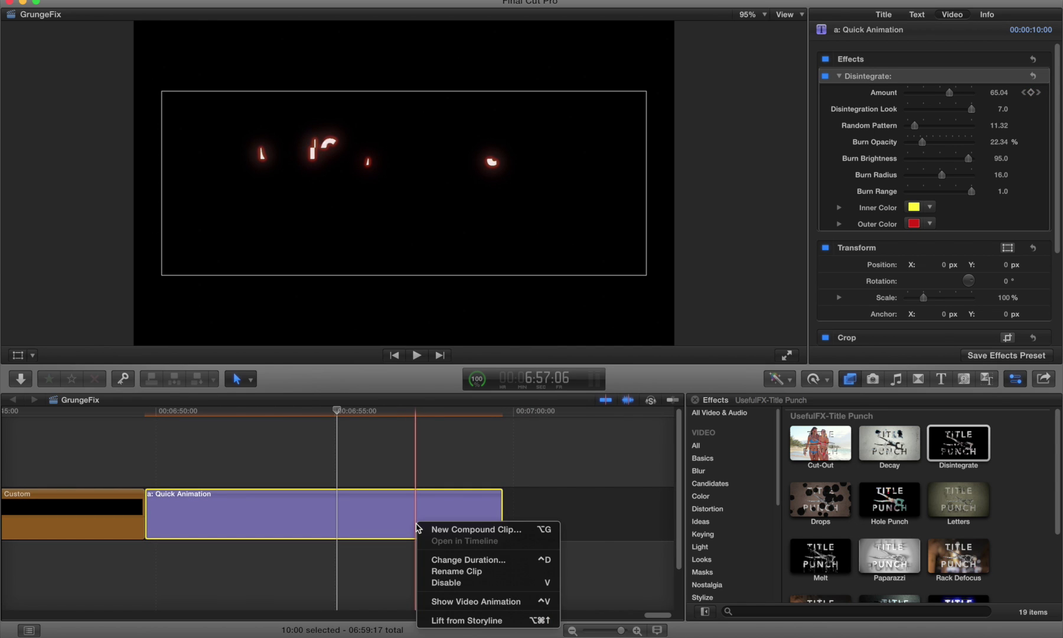
Step: Show the clip's video animation lanes, then add and remove an early Amount keyframe
{"action": "left_click", "coordinate": [440, 602]}
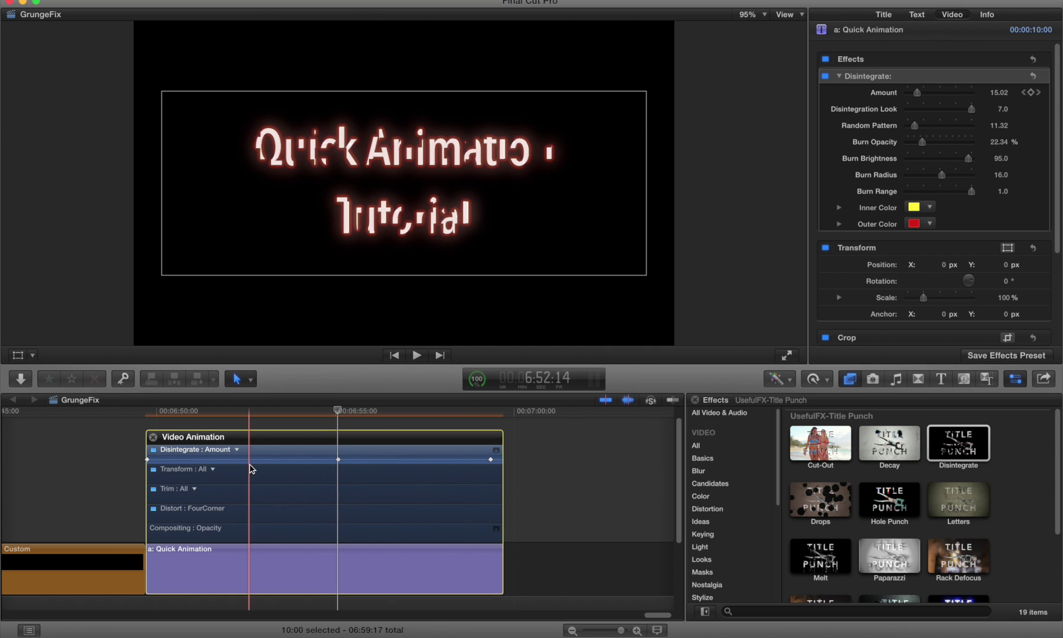
{"action": "left_click", "coordinate": [234, 411]}
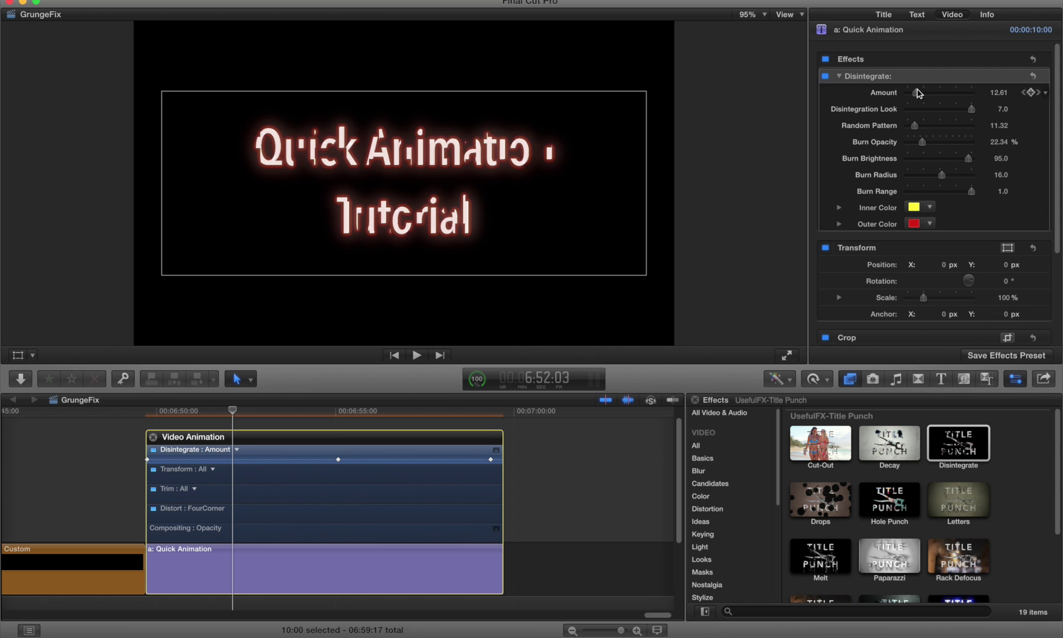
{"action": "left_click_drag", "start_coordinate": [917, 95], "coordinate": [931, 94]}
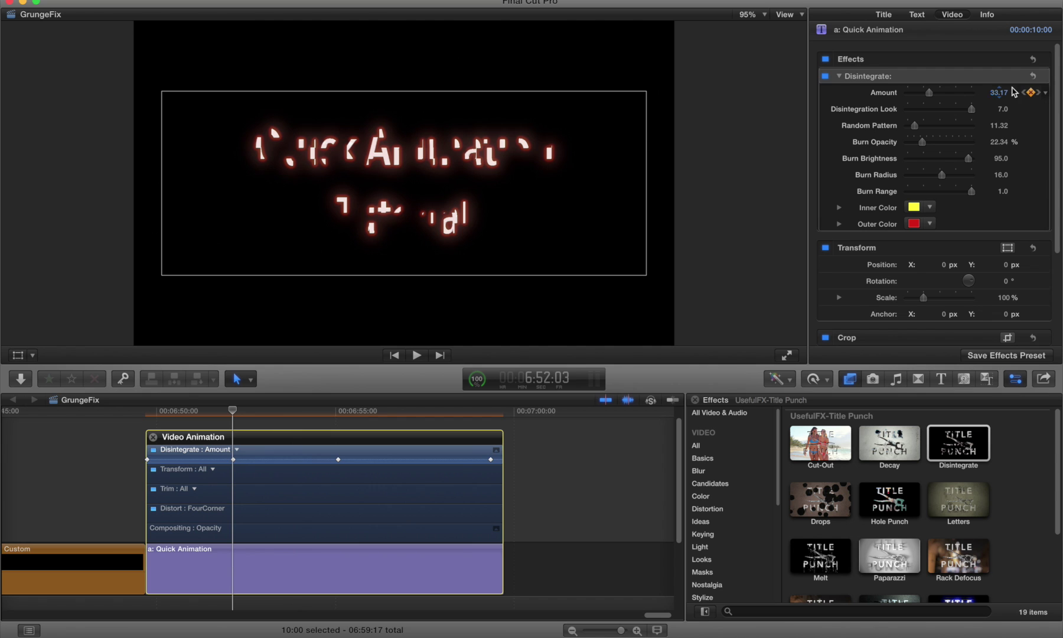
{"action": "left_click", "coordinate": [1031, 93]}
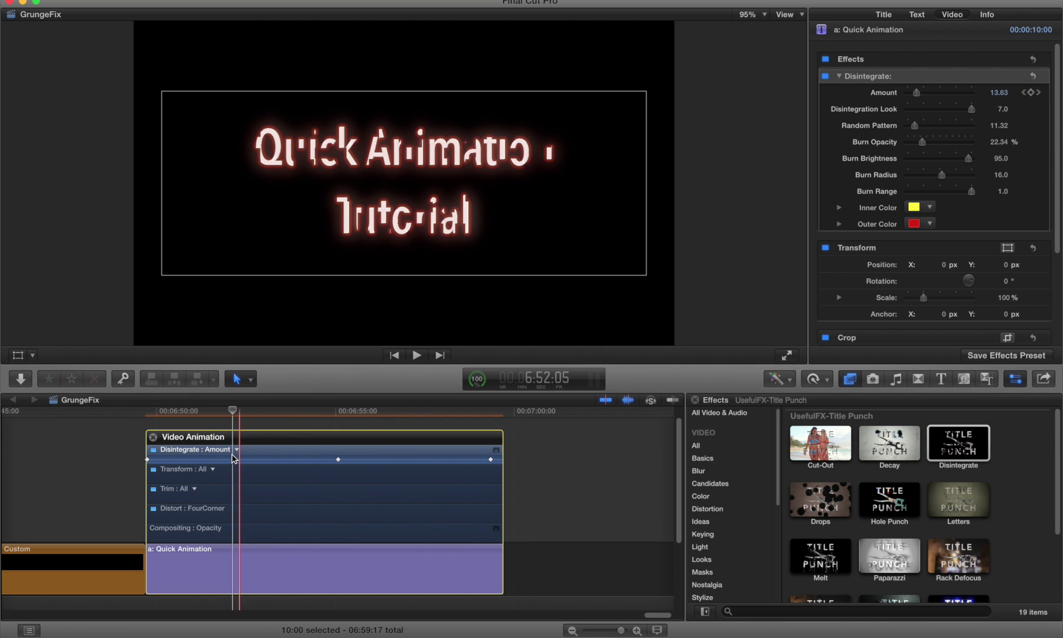
Step: Close the animation lanes, play from the start, and set the Disintegrate title's Amount to 75
{"action": "left_click", "coordinate": [153, 436]}
{"action": "left_click", "coordinate": [159, 413]}
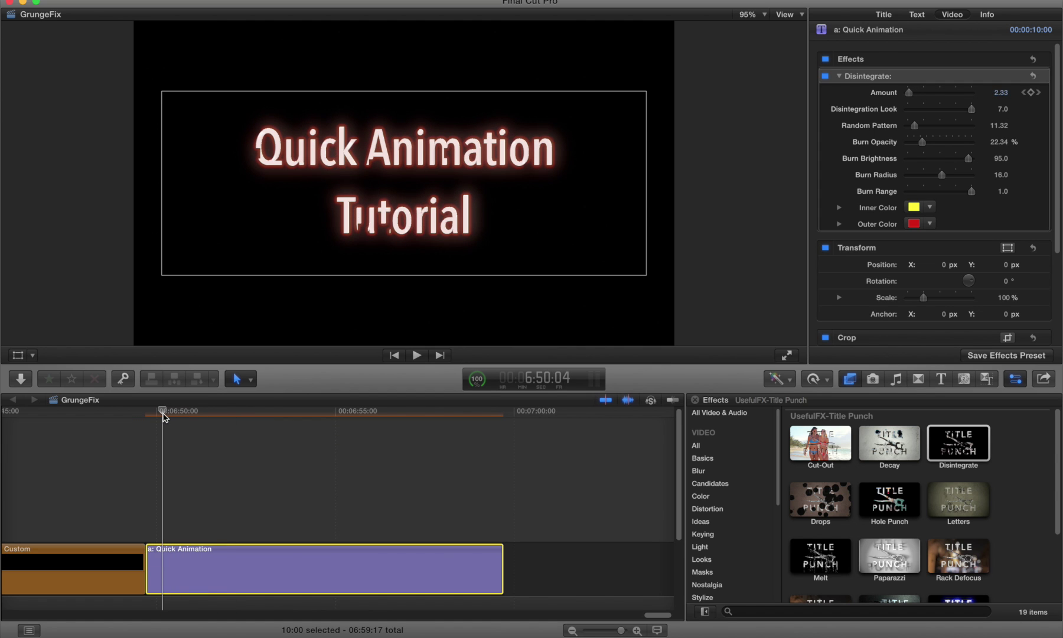
{"action": "key", "text": "space"}
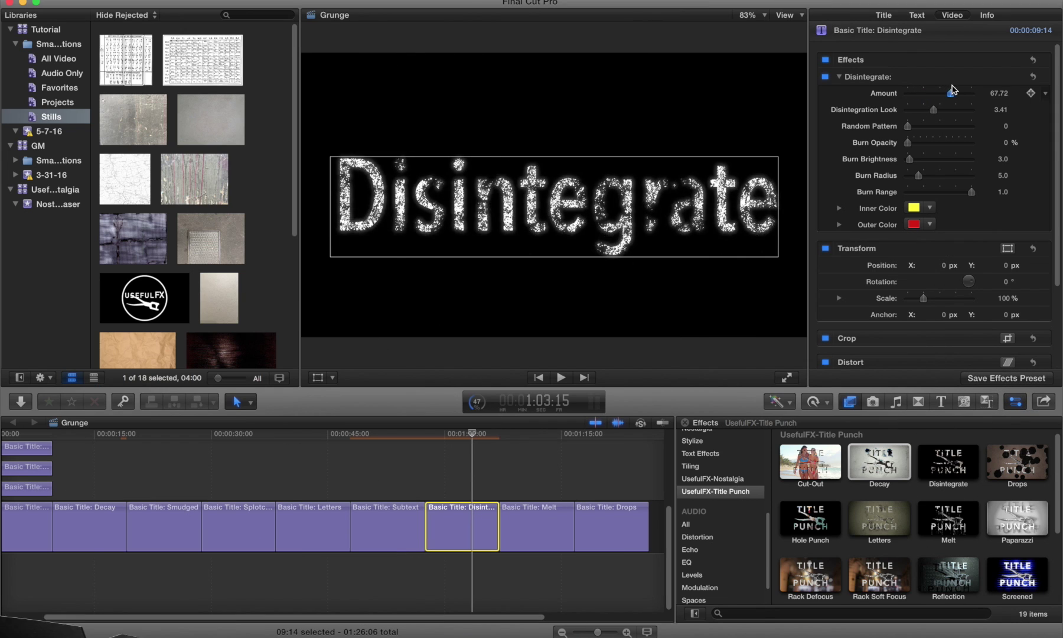
{"action": "left_click_drag", "start_coordinate": [951, 92], "coordinate": [954, 88]}
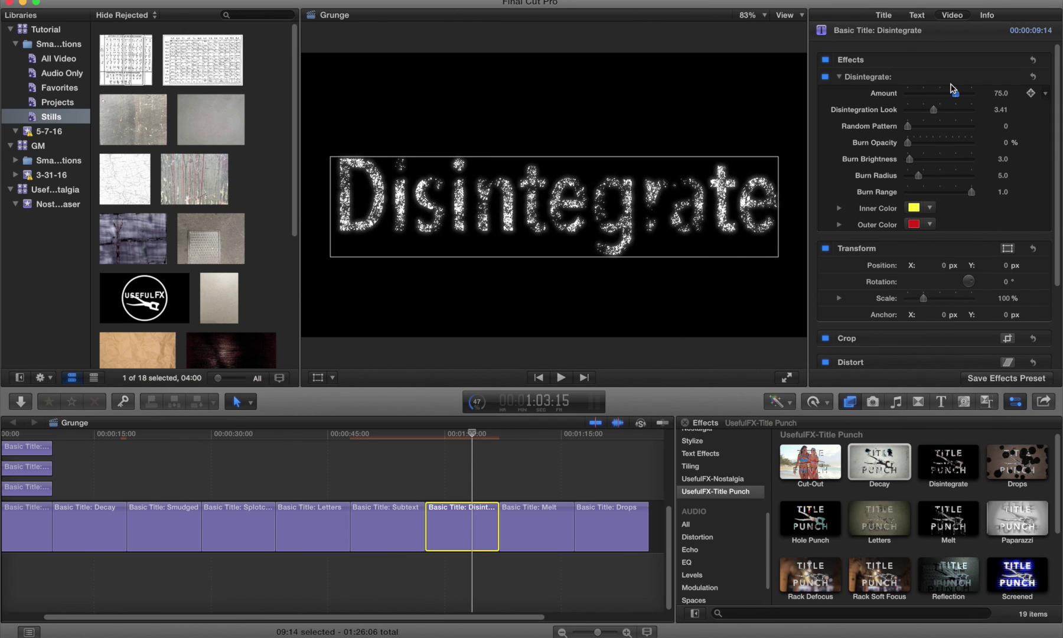
Step: Set the Melt title's Melt Amount to 30.36 and Look to 6.72, and turn off Background
{"action": "left_click", "coordinate": [548, 531]}
{"action": "left_click", "coordinate": [535, 437]}
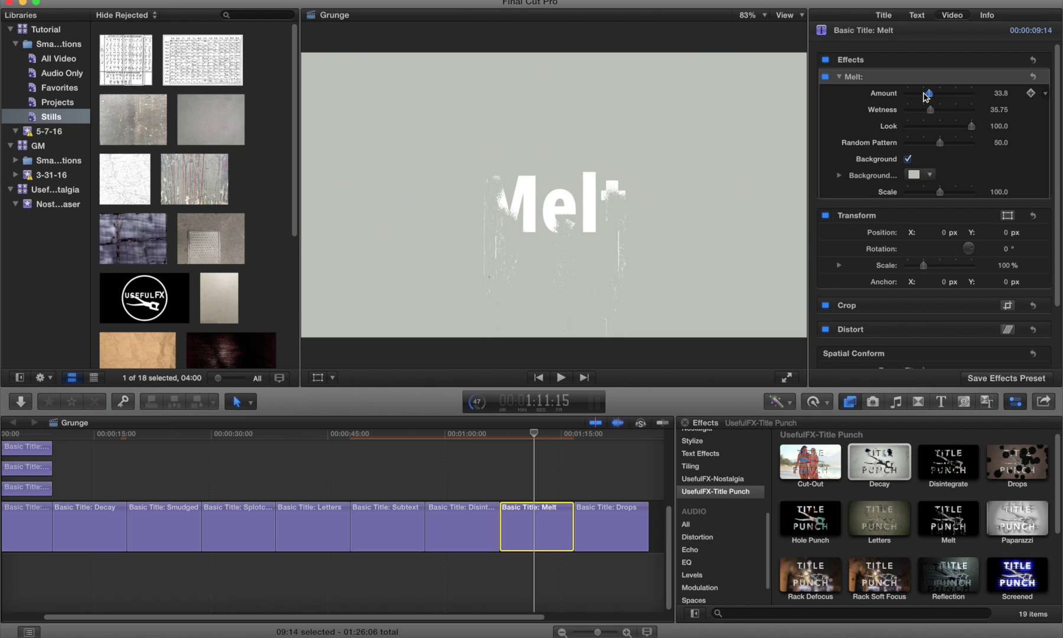
{"action": "mouse_move", "coordinate": [926, 96]}
{"action": "left_mouse_down"}
{"action": "mouse_move", "coordinate": [914, 94]}
{"action": "mouse_move", "coordinate": [939, 93]}
{"action": "mouse_move", "coordinate": [921, 93]}
{"action": "mouse_move", "coordinate": [929, 126]}
{"action": "mouse_move", "coordinate": [904, 126]}
{"action": "mouse_move", "coordinate": [917, 126]}
{"action": "mouse_move", "coordinate": [928, 94]}
{"action": "left_mouse_up"}
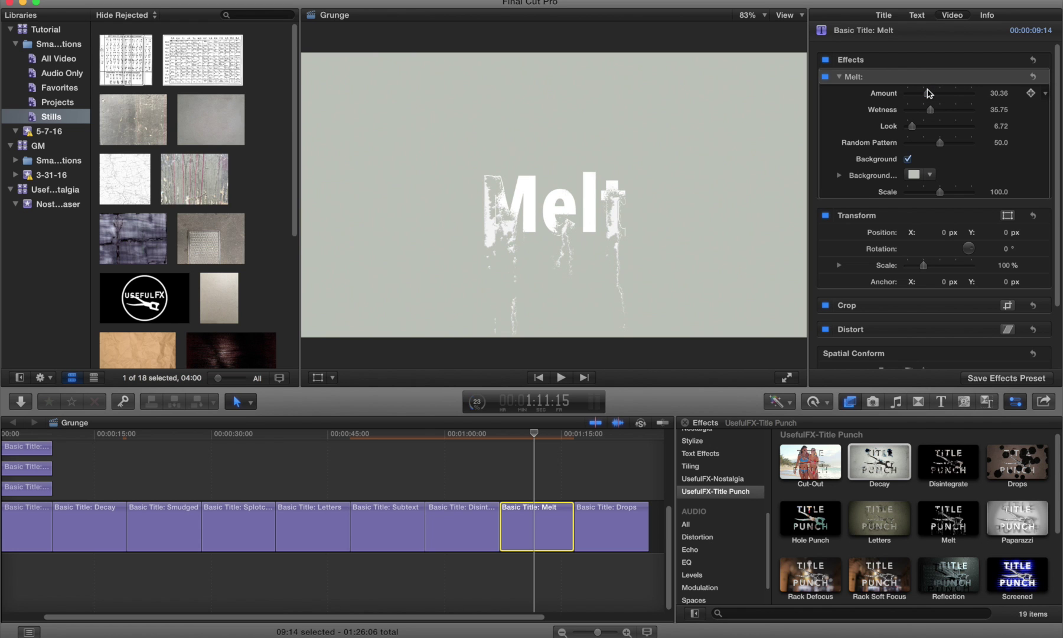
{"action": "left_click", "coordinate": [910, 158]}
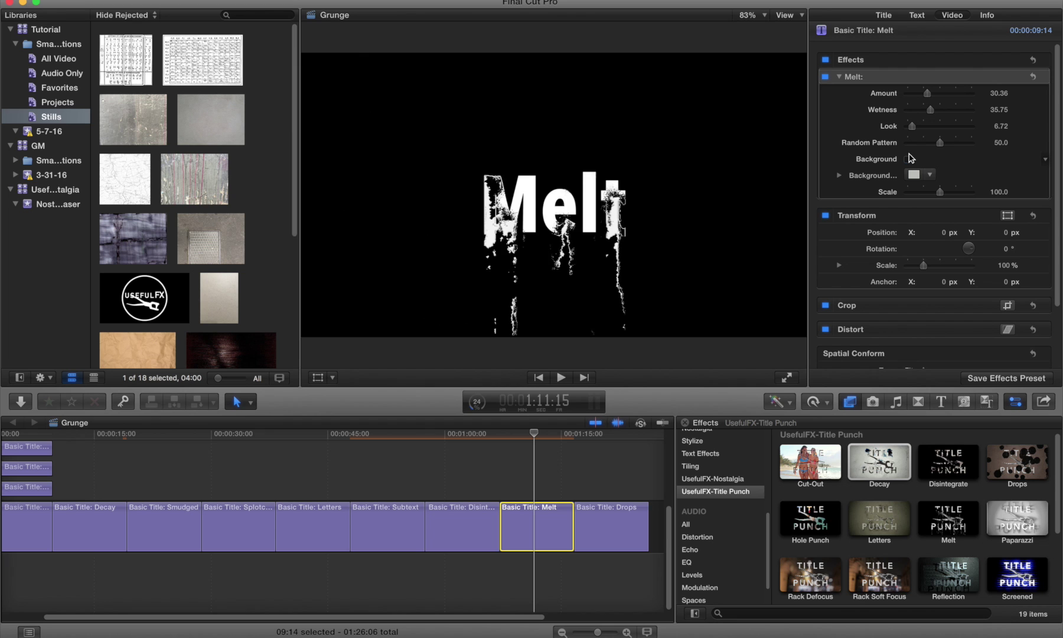
Step: Re-enable the Melt background in red with Random Pattern 19.03, then return to the project start
{"action": "left_click", "coordinate": [909, 158]}
{"action": "left_click", "coordinate": [913, 174]}
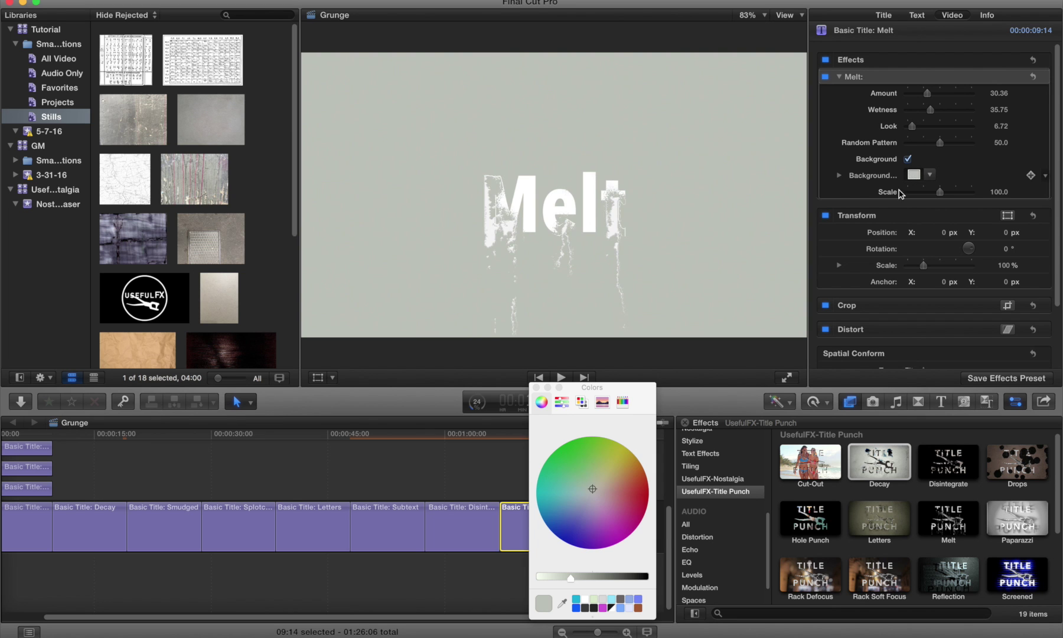
{"action": "left_click", "coordinate": [622, 525]}
{"action": "mouse_move", "coordinate": [622, 524]}
{"action": "left_mouse_down"}
{"action": "mouse_move", "coordinate": [560, 535]}
{"action": "mouse_move", "coordinate": [639, 490]}
{"action": "left_mouse_up"}
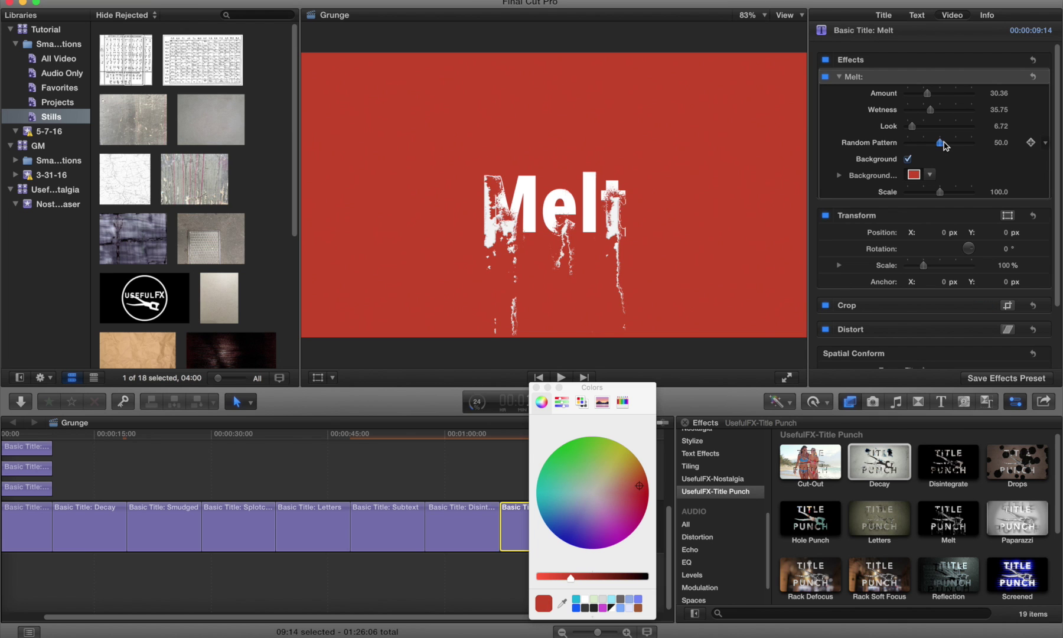
{"action": "left_click_drag", "start_coordinate": [944, 145], "coordinate": [921, 145]}
{"action": "left_click", "coordinate": [537, 388]}
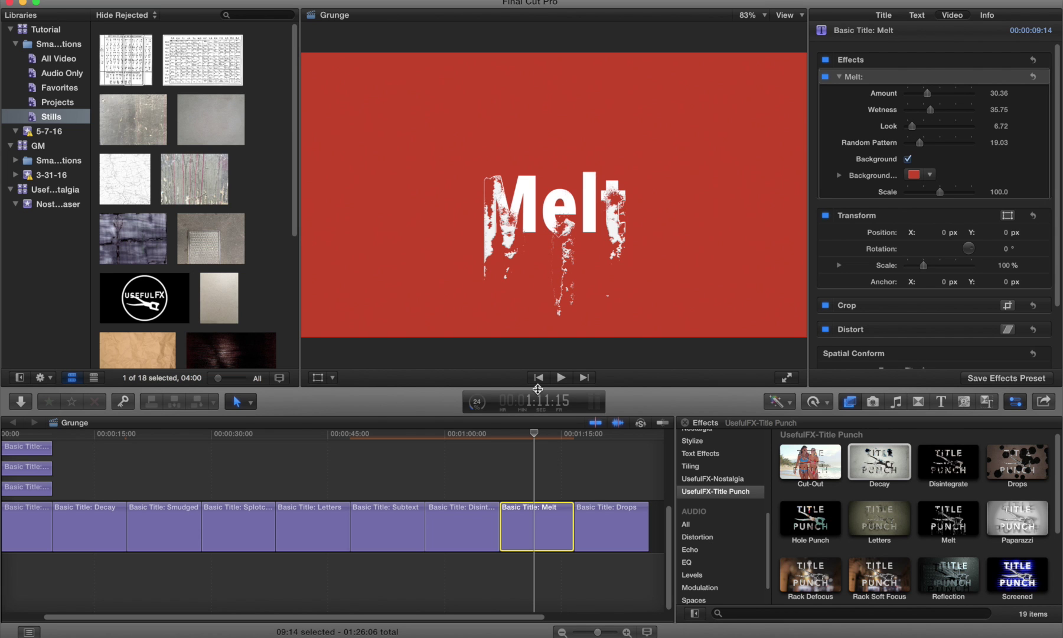
{"action": "left_click", "coordinate": [28, 437]}
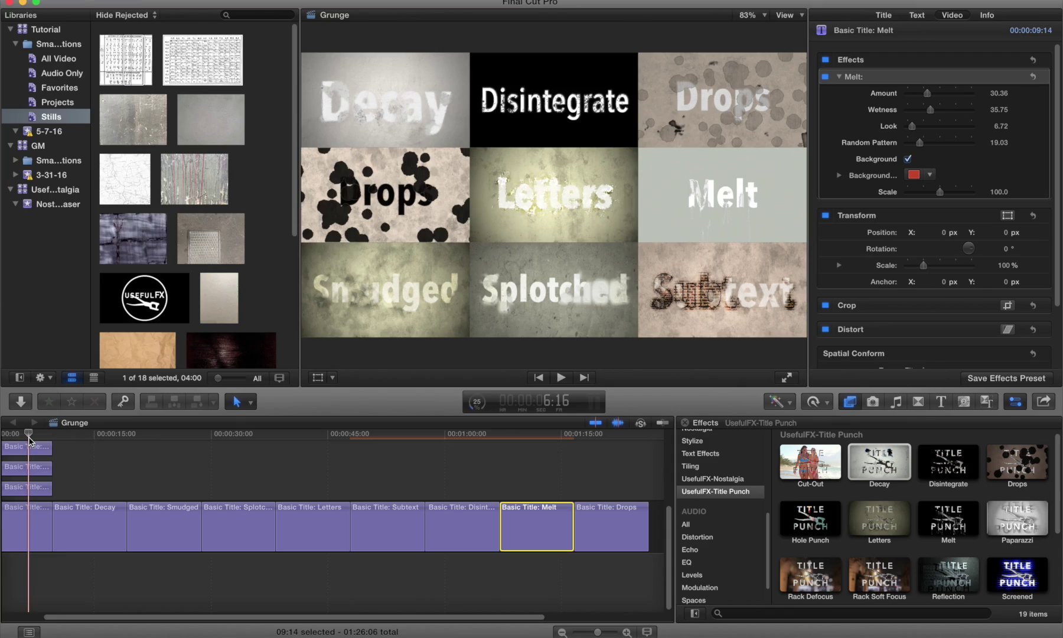